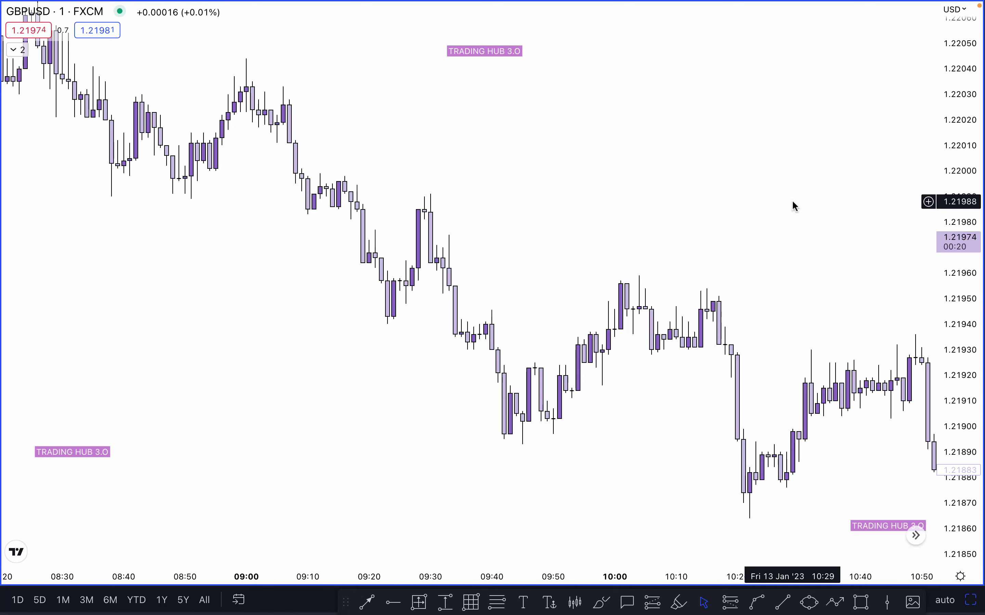
Step: Draw a horizontal trend line at about 1.22031 from the 08:43 swing high to 08:55
left_click(779, 603)
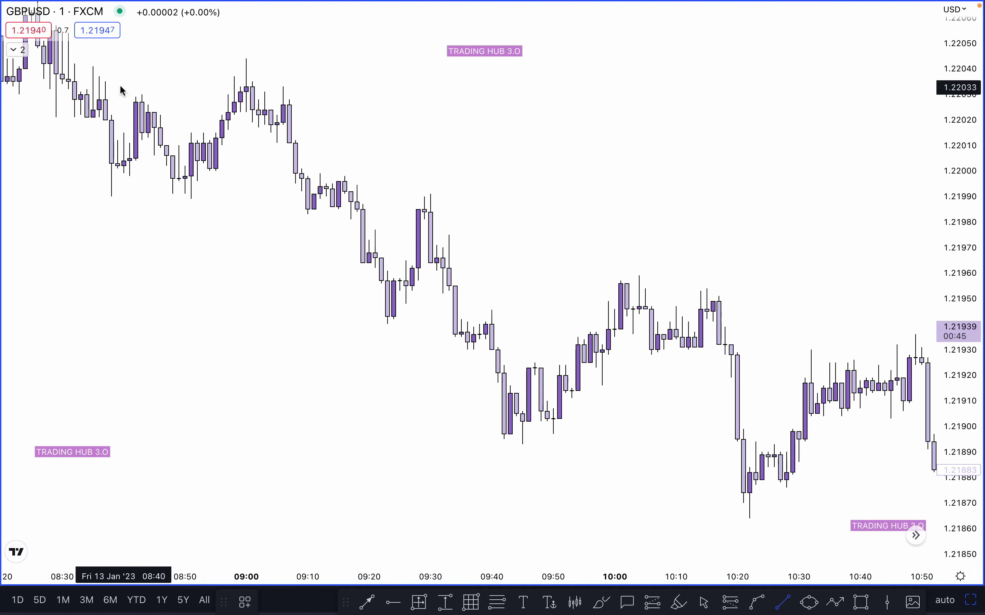
mouse_move(137, 96)
left_mouse_down()
mouse_move(229, 97)
mouse_move(177, 94)
mouse_move(215, 96)
left_mouse_up()
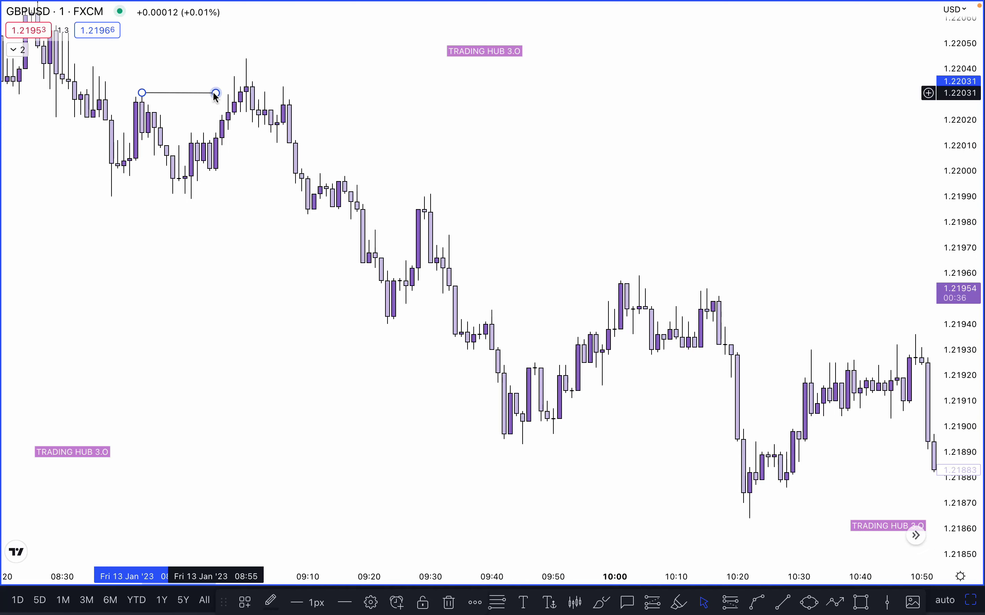
left_click(334, 85)
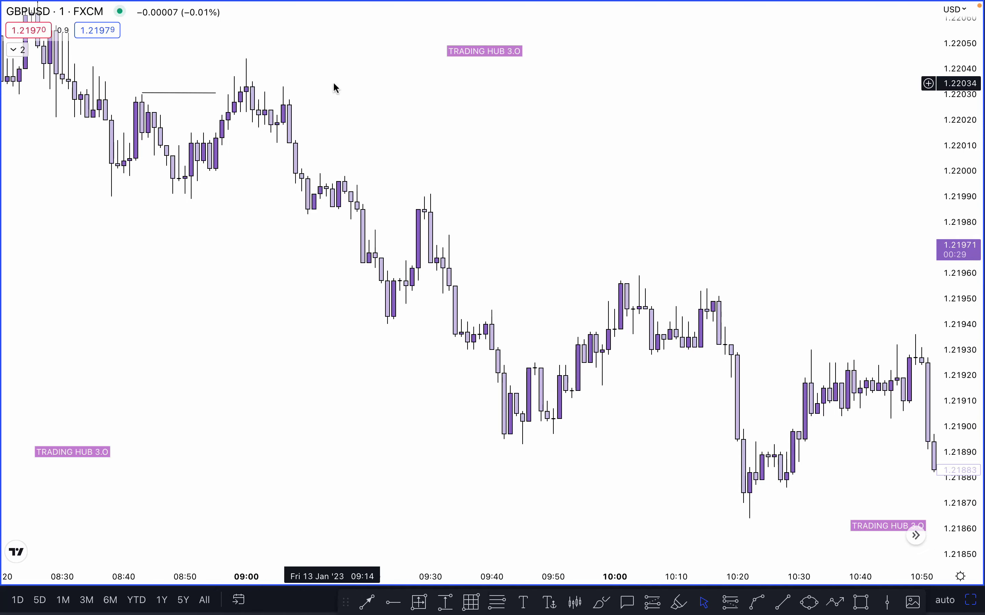
Step: Apply the saved BOS template to the new trend line so it carries the B O S label
double_click(190, 92)
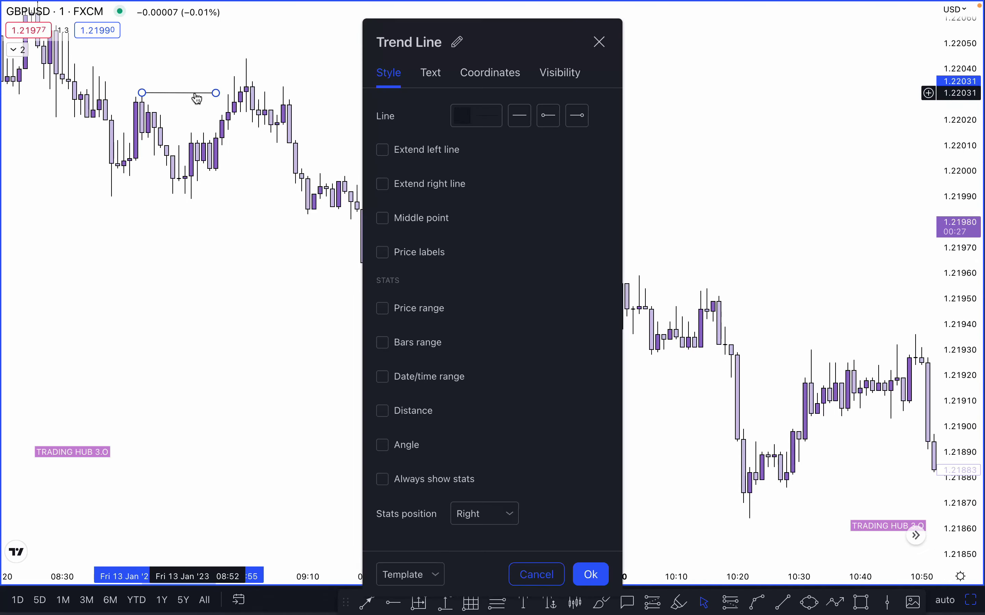
left_click(431, 73)
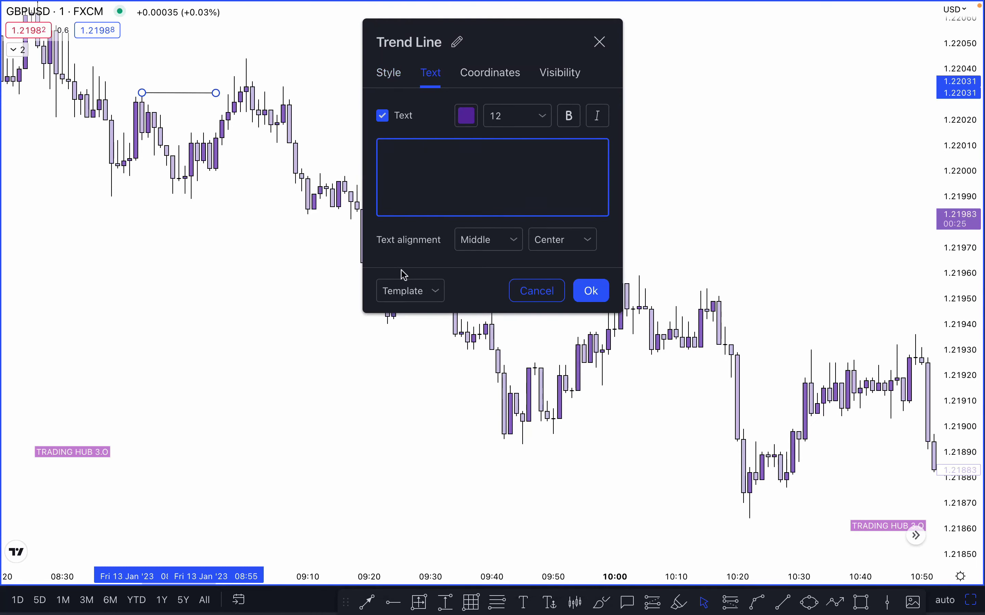
left_click(407, 291)
left_click(400, 371)
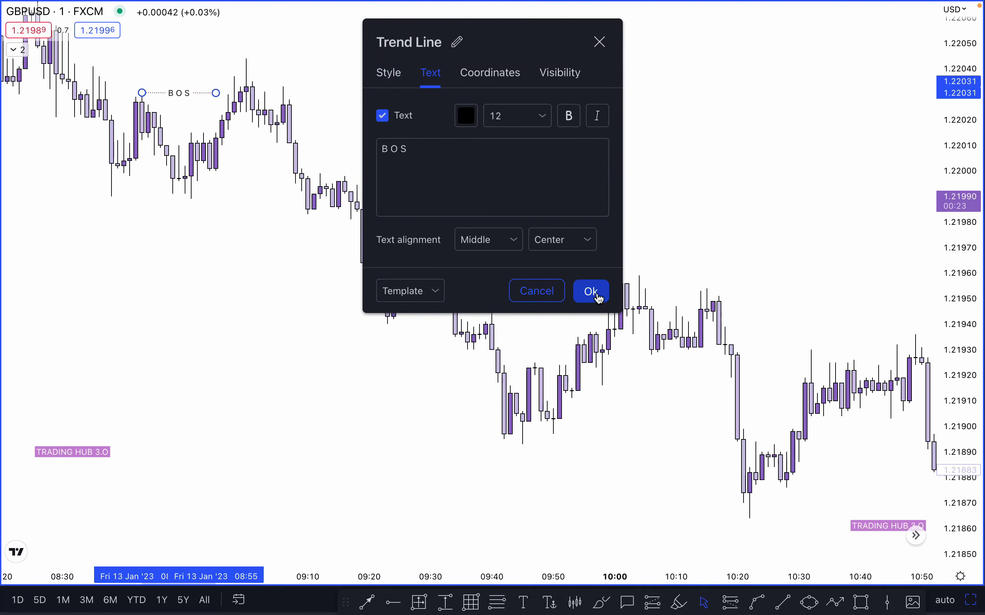
left_click(592, 291)
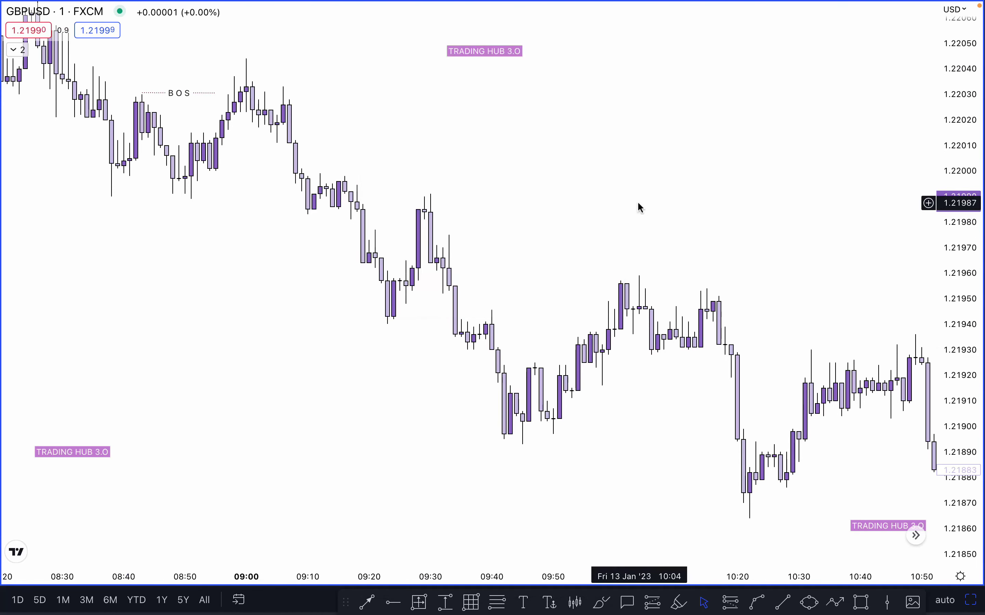
Step: Draw a rectangle from about 1.22016 to 1.22001 between 08:55 and 09:05, and give it a light blue fill
left_click(862, 602)
mouse_move(216, 130)
left_mouse_down()
mouse_move(281, 152)
mouse_move(277, 170)
left_mouse_up()
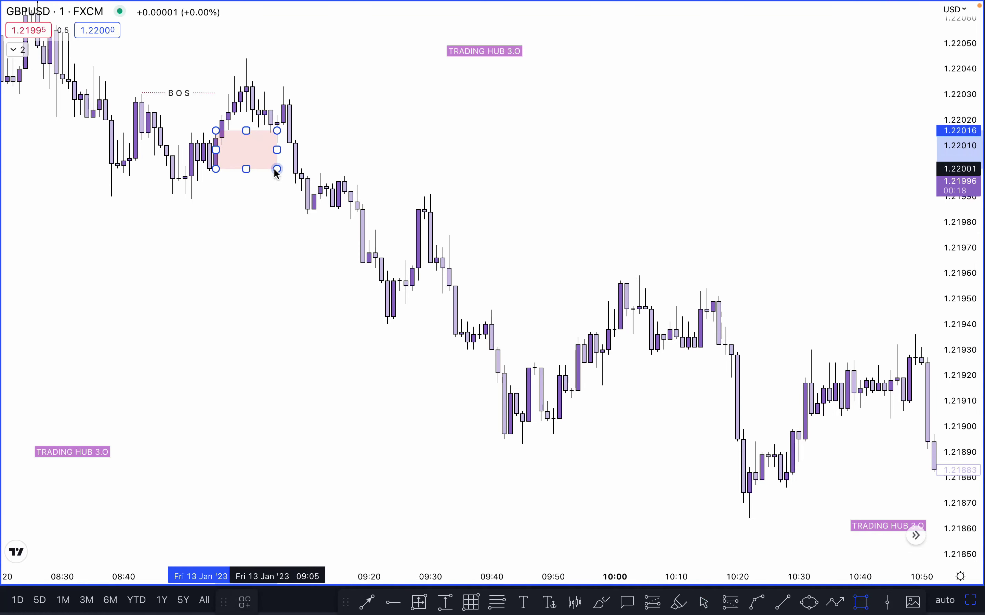
left_click(389, 106)
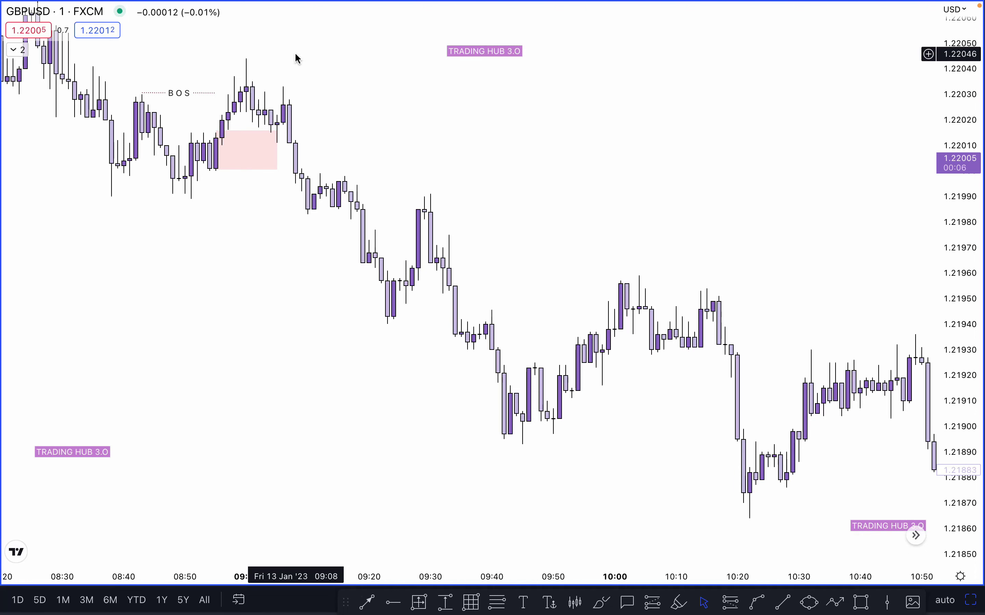
left_click(265, 153)
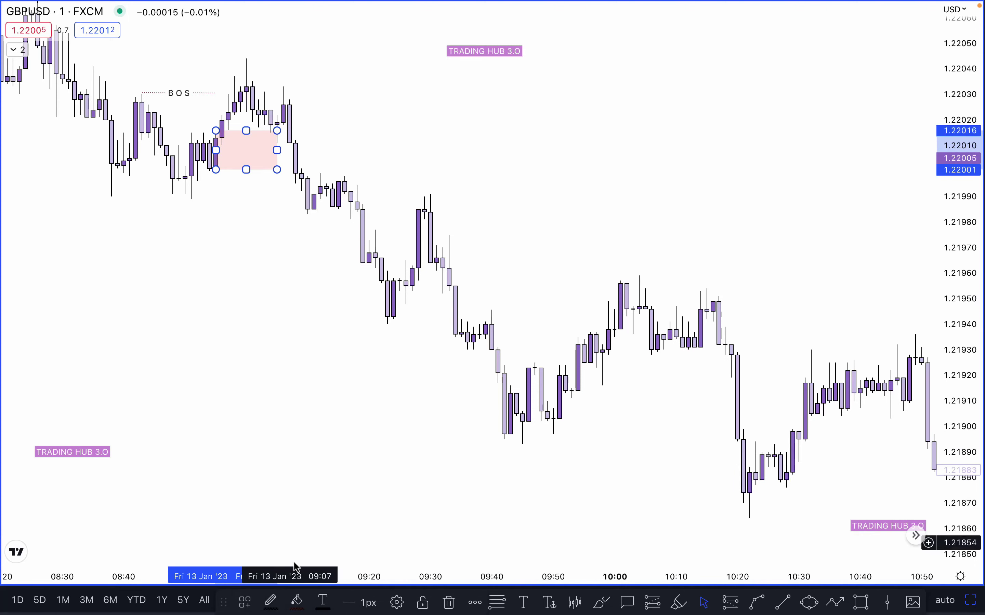
left_click(249, 601)
left_click(256, 536)
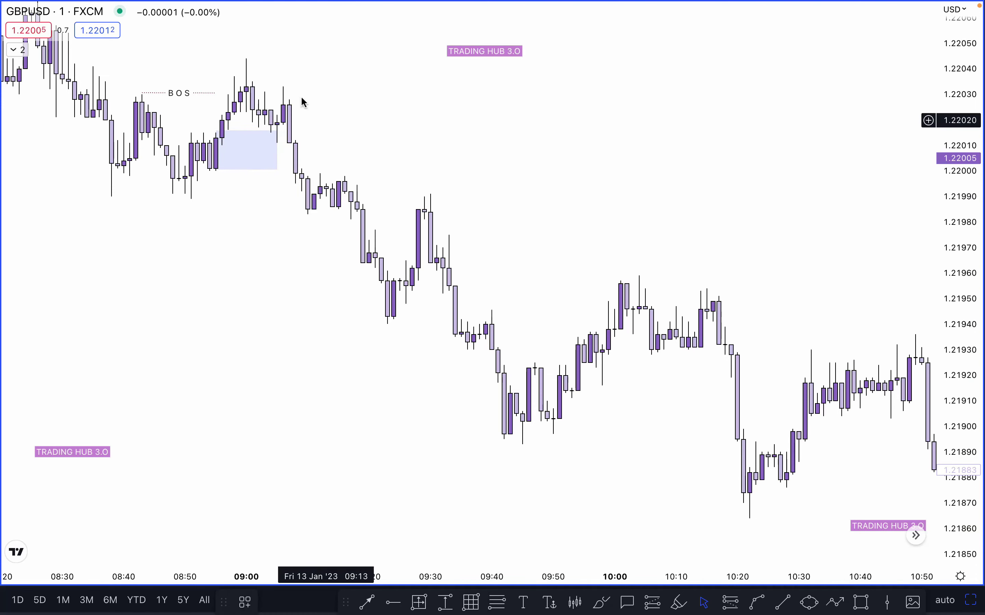
left_click(280, 130)
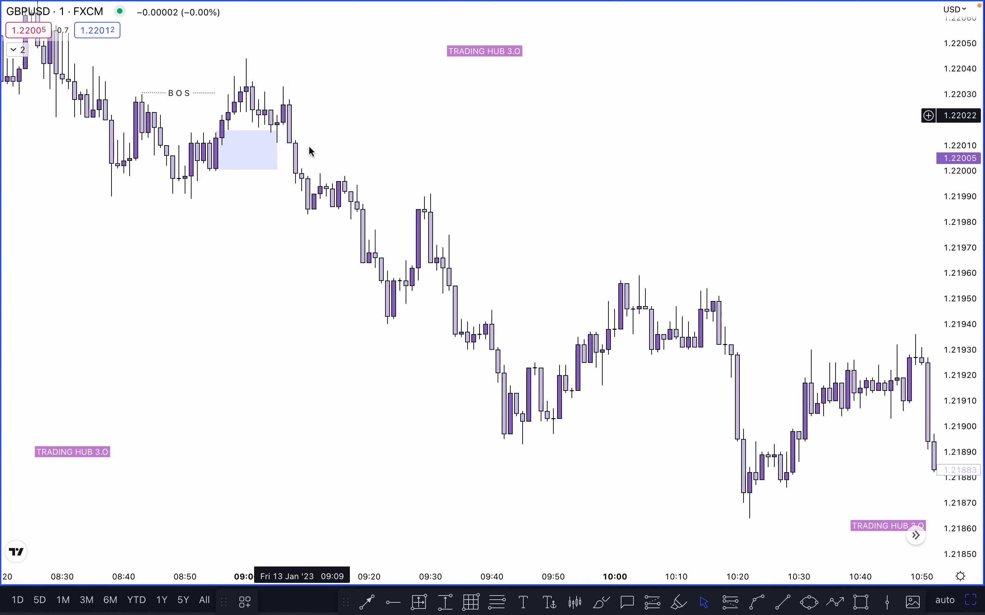
Step: Label the light blue rectangle with the text S M T
double_click(273, 147)
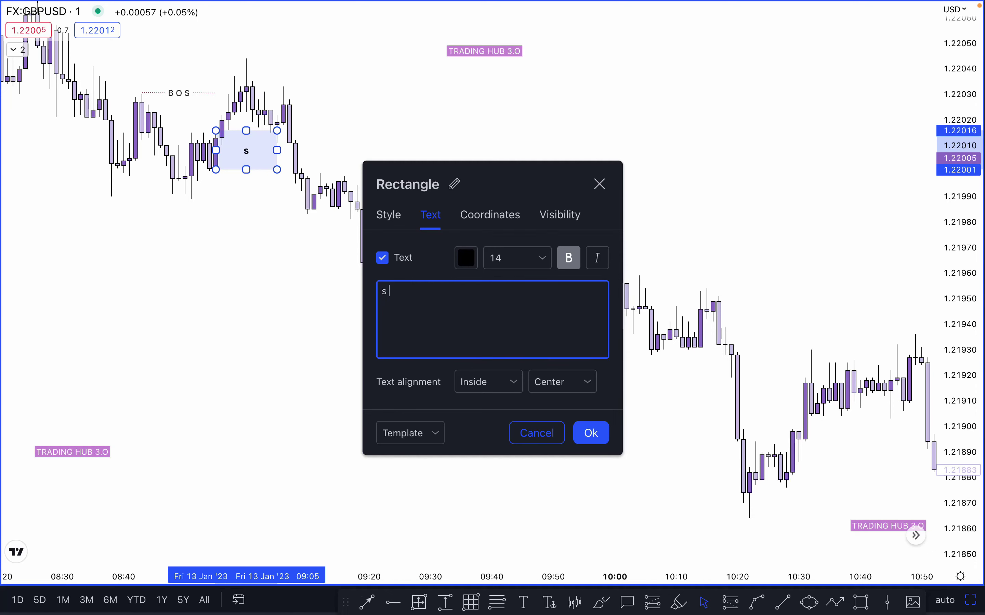
key("BackSpace")
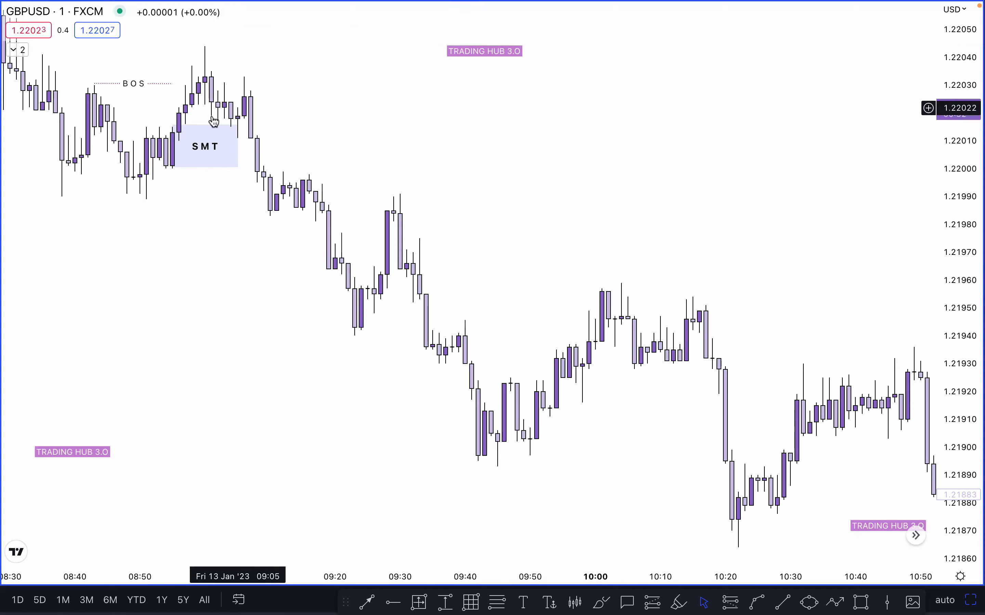
left_click(366, 109)
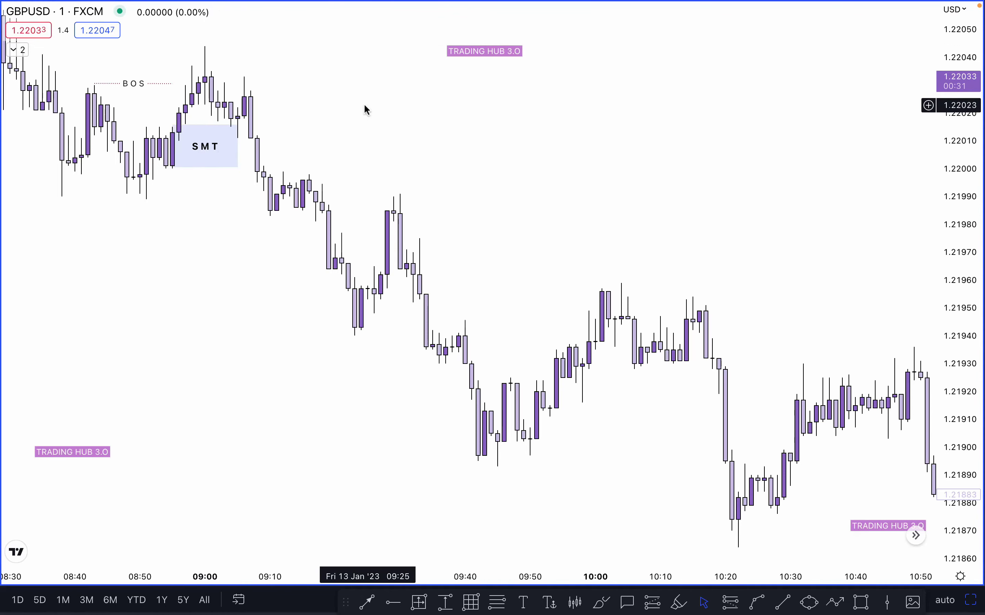
Step: Draw a horizontal trend line at about 1.21989 from the 08:51 low to 09:08 and apply the BOS template
key("alt+t")
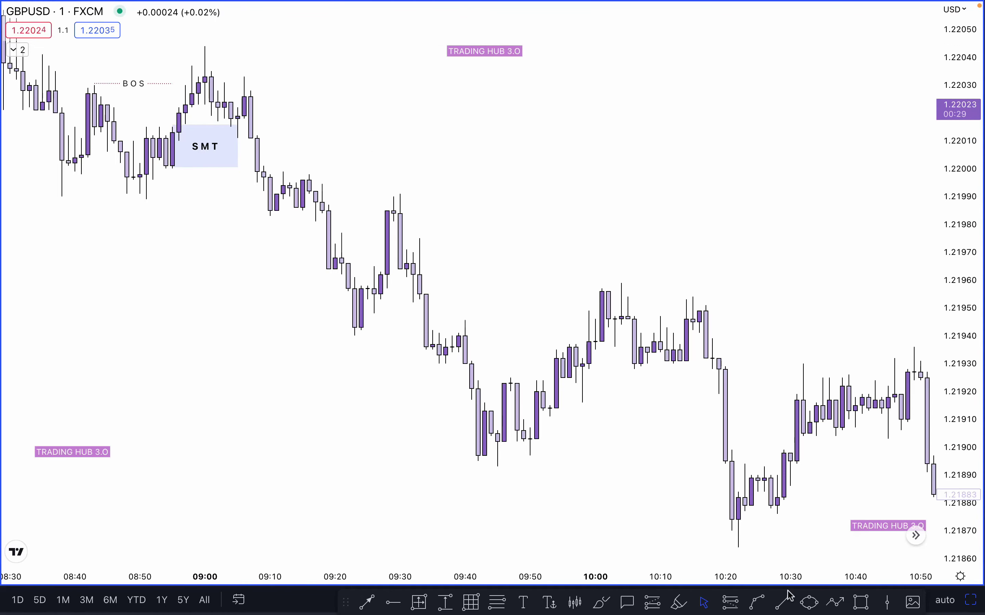
left_click(146, 199)
left_click(257, 200)
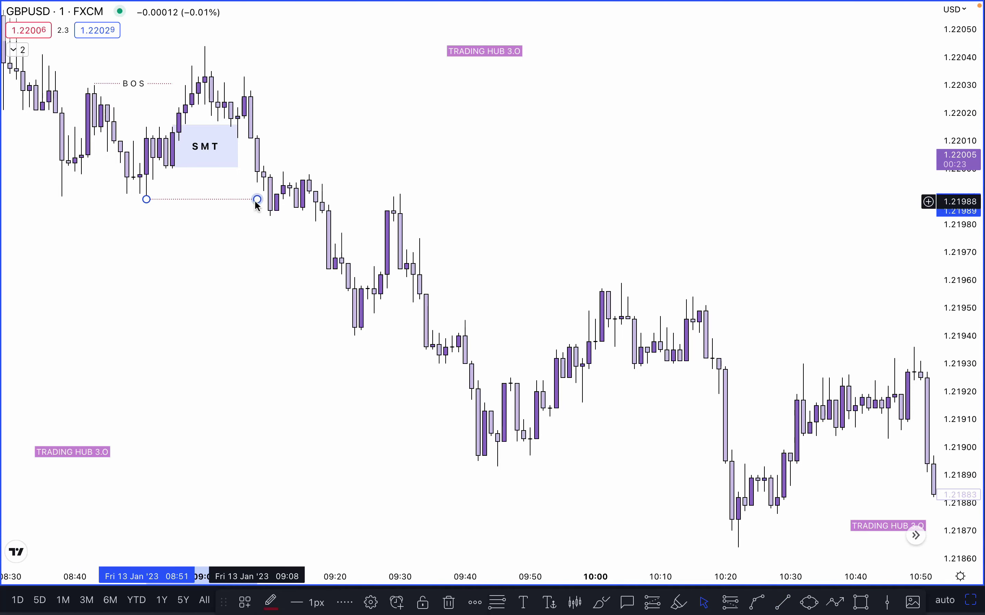
double_click(257, 203)
left_click(414, 427)
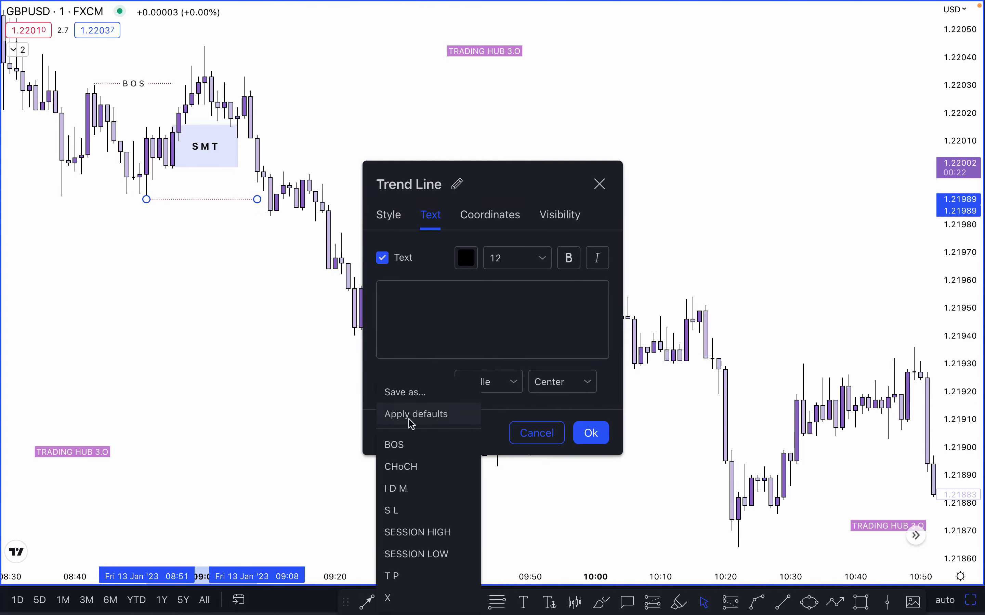
left_click(407, 450)
left_click(592, 434)
Step: Change the upper BOS line at 1.22031 to the CHoCH template
left_click(135, 83)
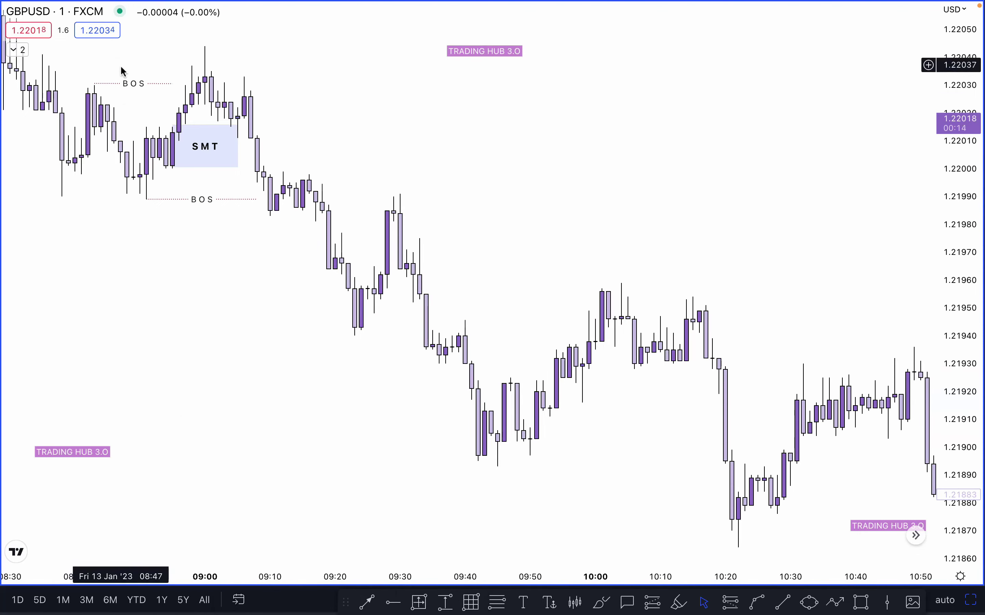
left_click(245, 602)
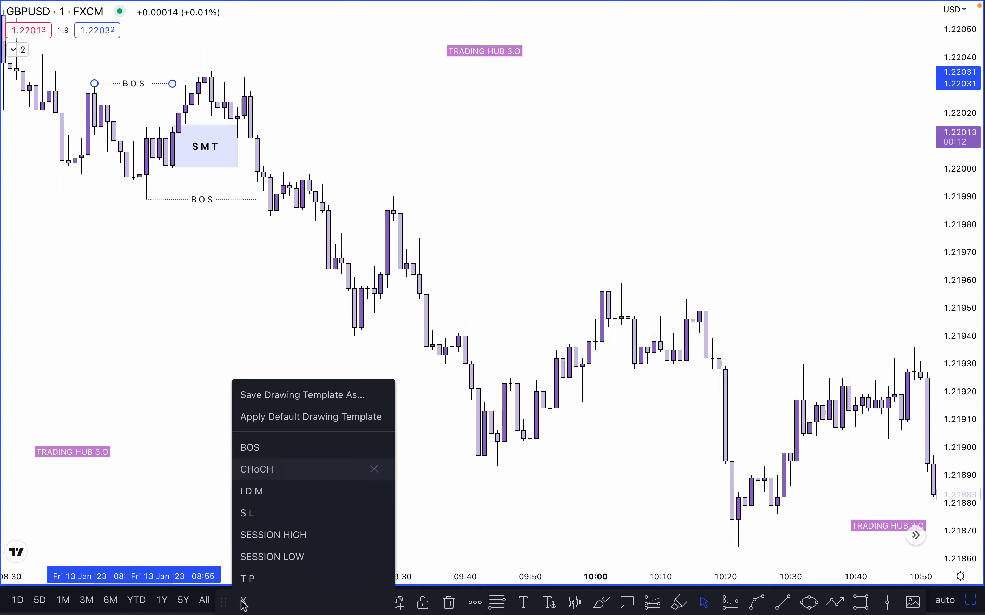
left_click(278, 470)
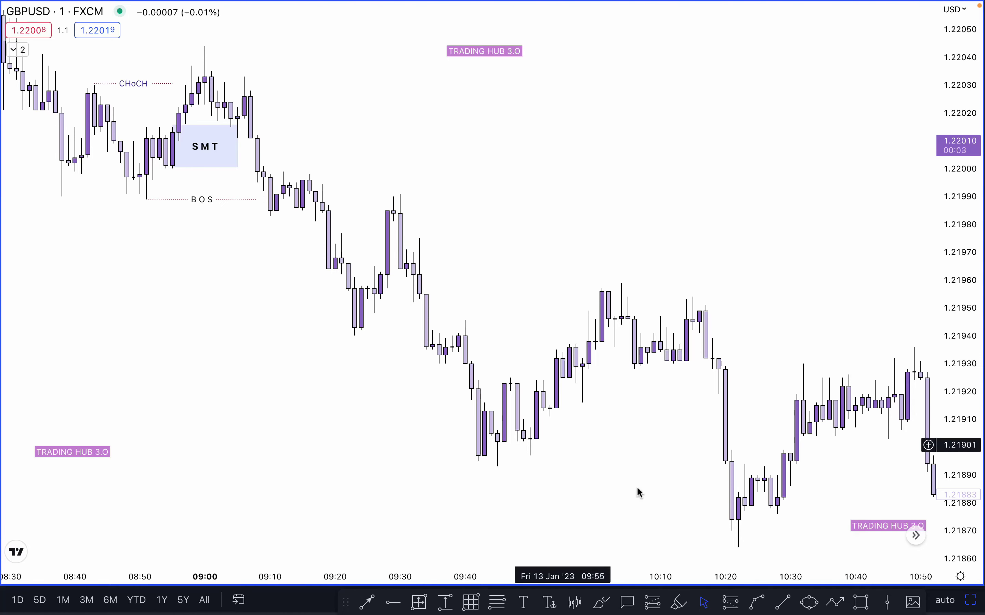
Step: Draw a rectangle from about 1.22018 to 1.22035 between 09:06 and 09:16 and label it S M T
left_click(863, 602)
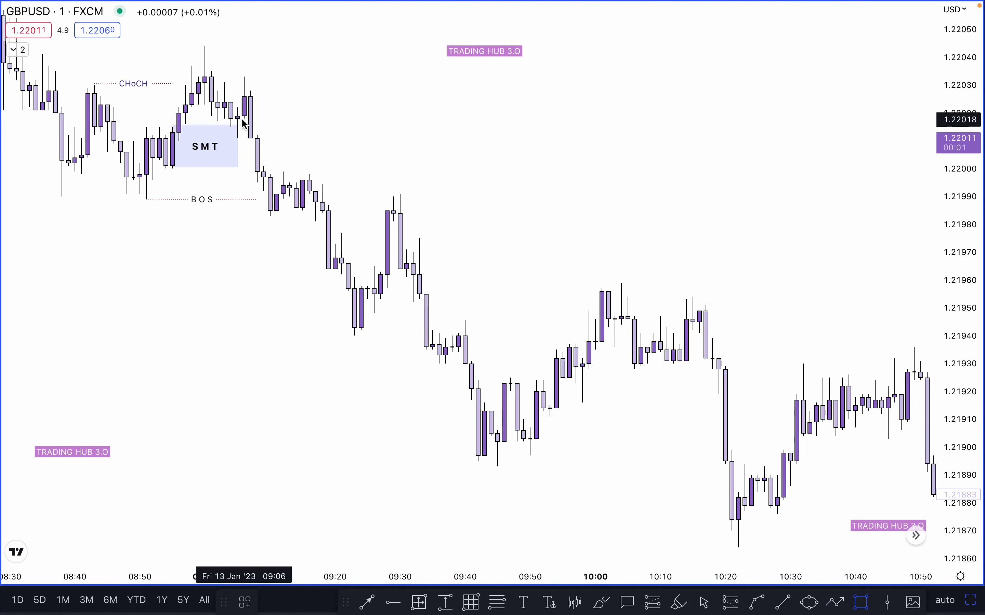
left_click_drag(243, 119, 309, 72)
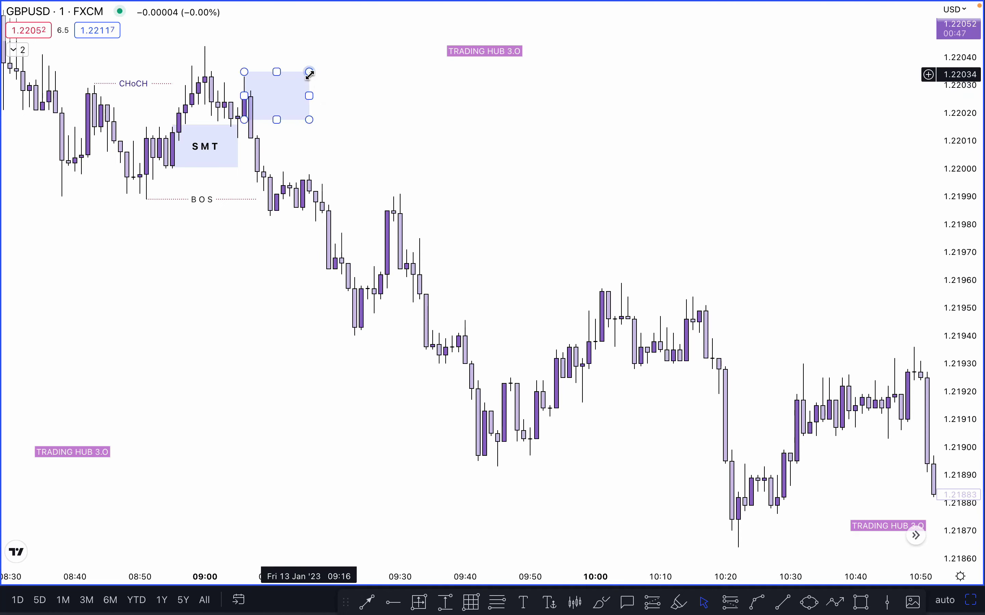
double_click(309, 73)
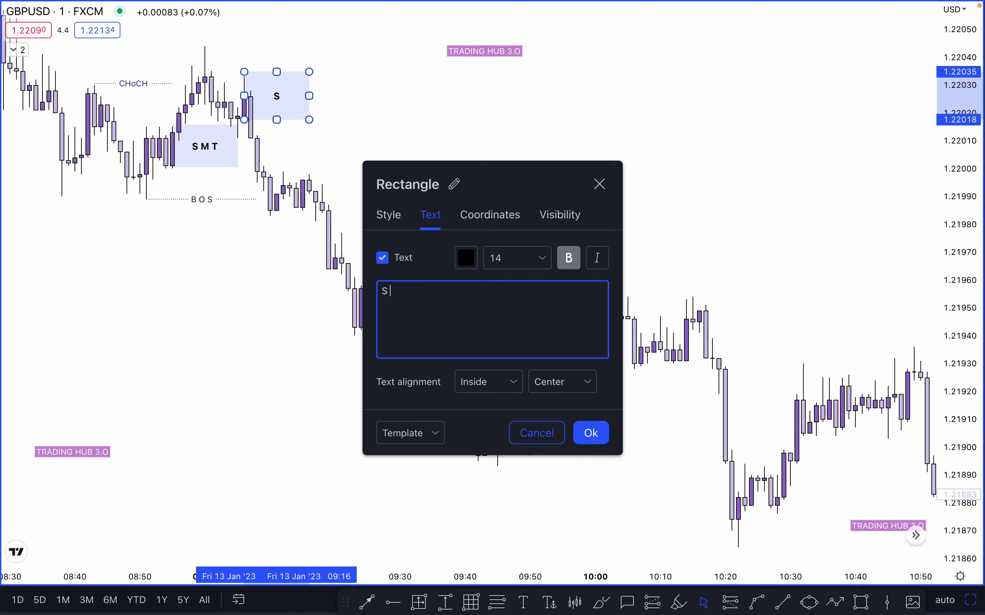
type("S M T")
left_click(391, 118)
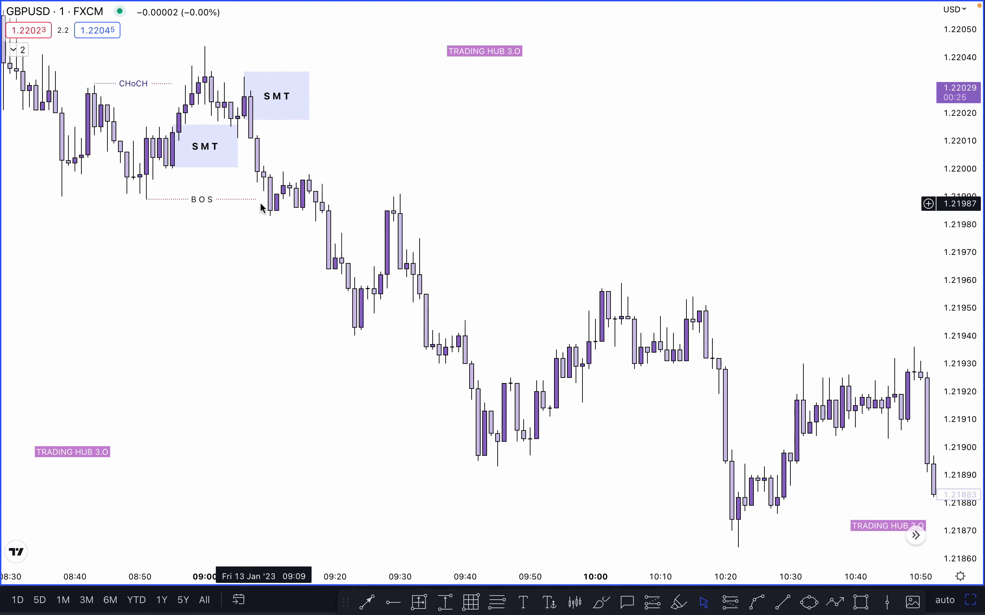
Step: Lower the top edge of the upper SMT rectangle slightly
left_click(285, 96)
left_click(346, 106)
left_click(305, 98)
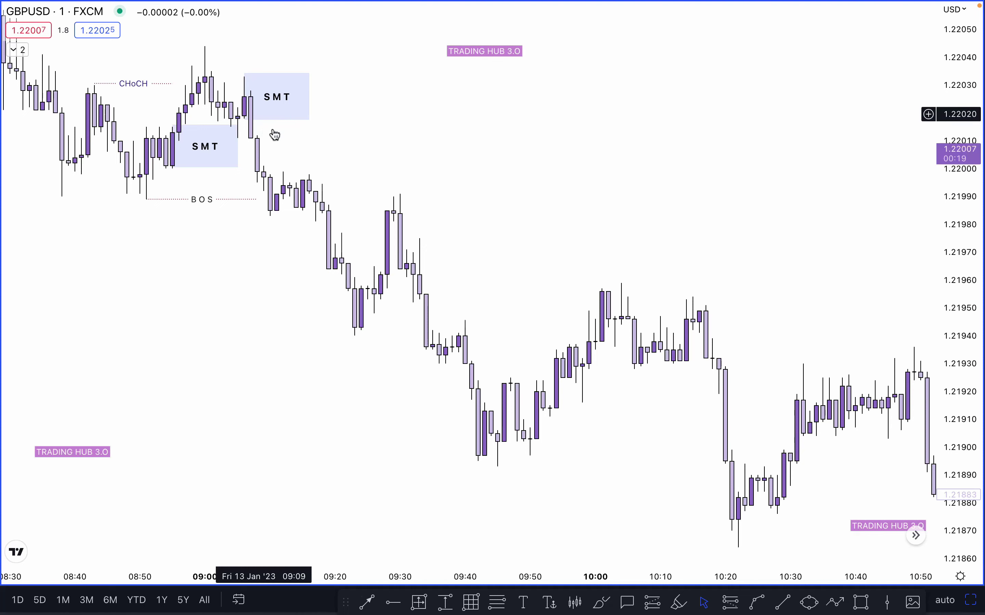
left_click(354, 97)
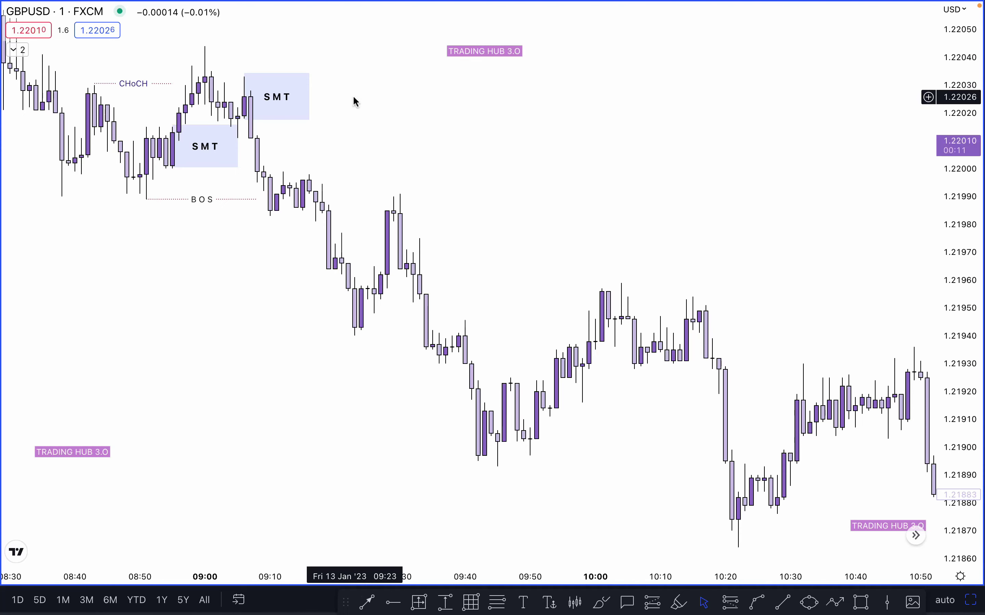
Step: Copy the BOS line to about 1.21982 under the 09:10 low and shorten it to end at 09:15
left_click(195, 200)
mouse_move(195, 204)
left_mouse_down()
mouse_move(220, 239)
mouse_move(312, 223)
left_mouse_up()
left_click_drag(375, 220, 304, 222)
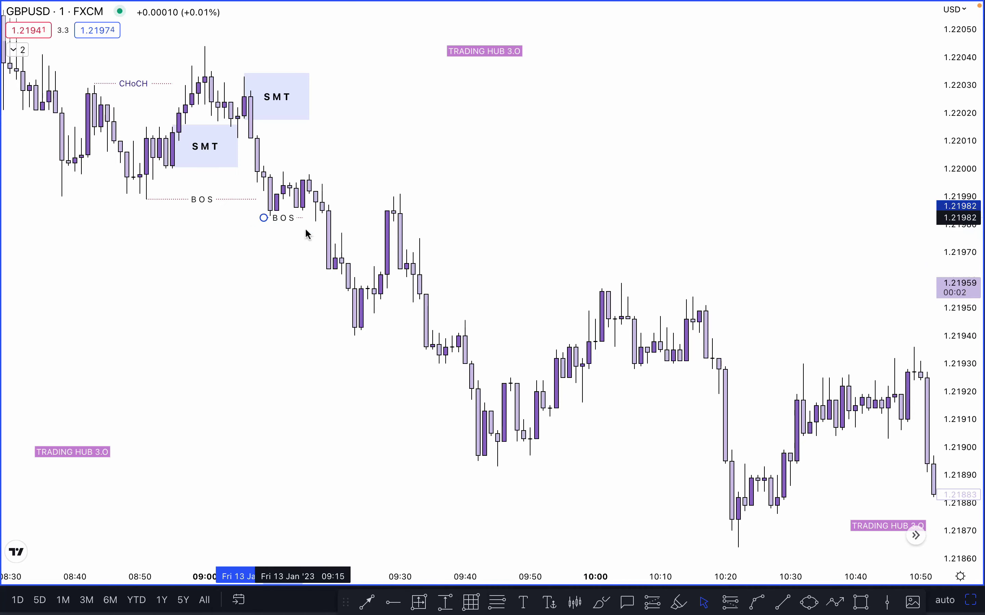
left_click(426, 134)
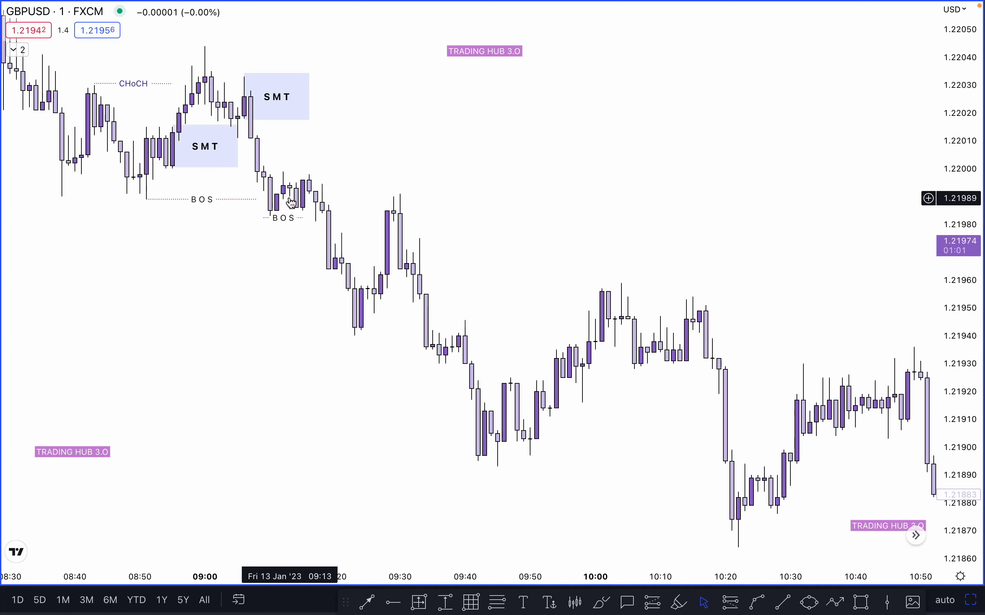
Step: Draw a rectangle from about 1.21985 to 1.21998 around the 09:15 candle and extend it to about 09:22
left_click(863, 603)
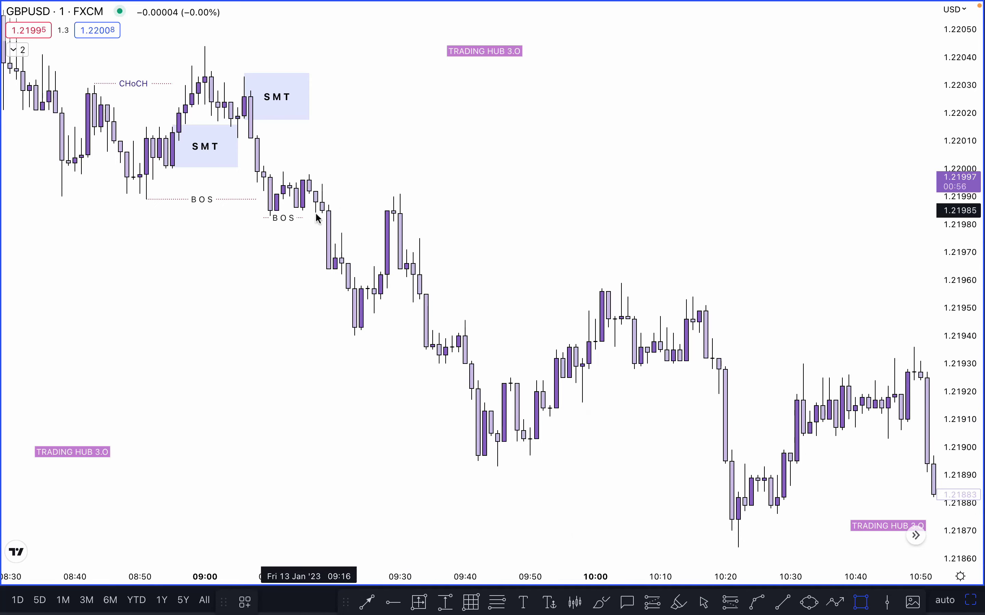
left_click_drag(296, 211, 309, 175)
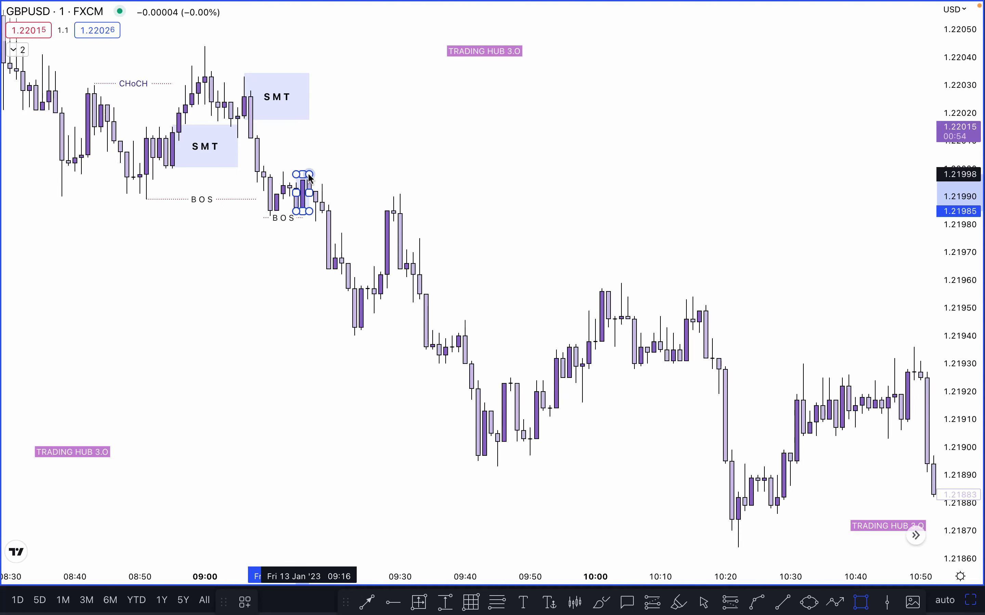
left_click(350, 173)
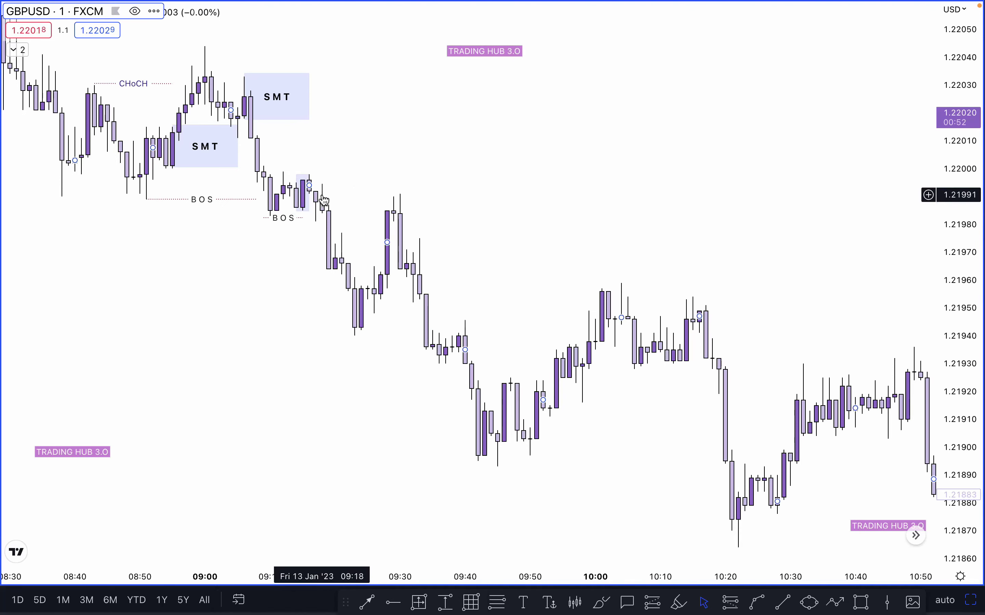
left_click_drag(308, 194, 348, 194)
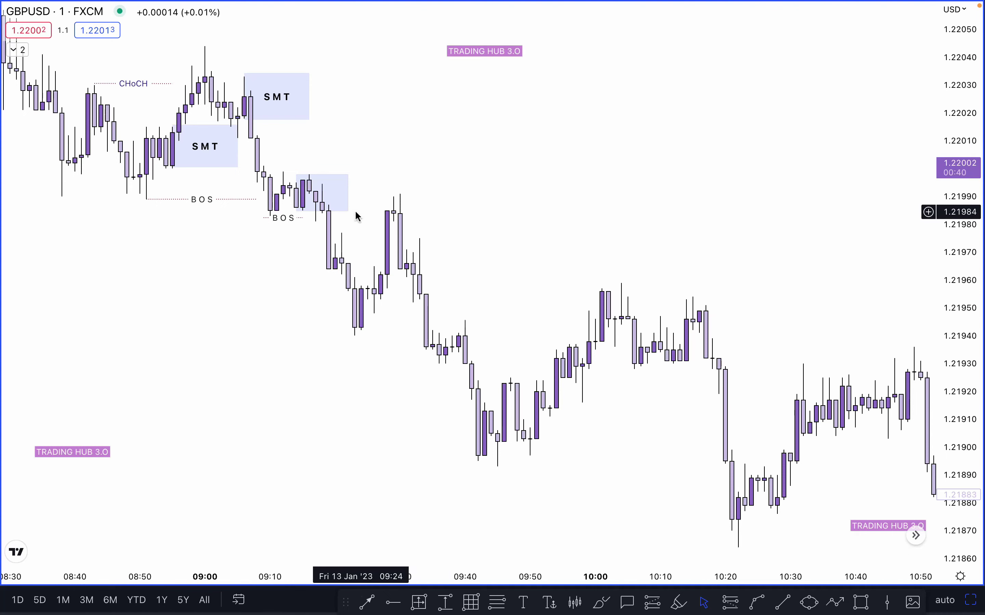
Step: Try to place a copy of the lower BOS line at about 1.21960, ending at 09:22
left_click_drag(293, 222, 330, 290)
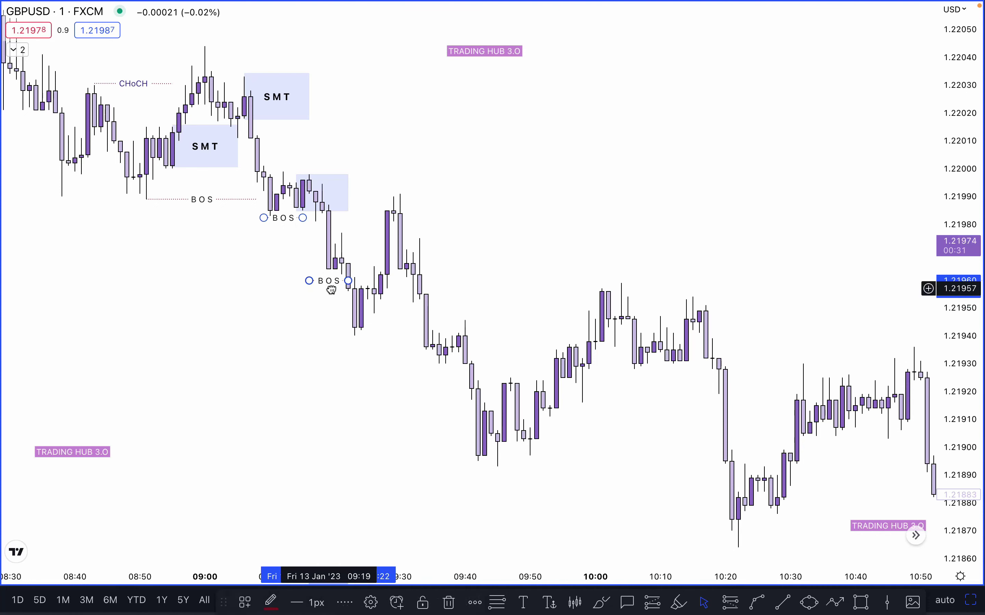
key("Escape")
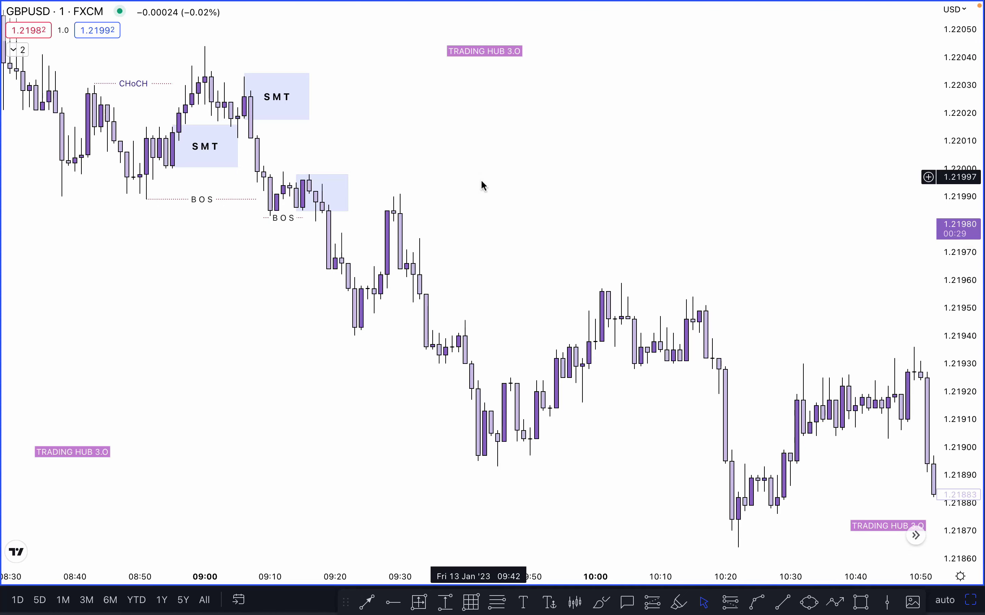
Step: Draw a rectangle from about 1.21961 to 1.21977 starting at 09:21 and extend it to about 09:26
key("alt+shift+r")
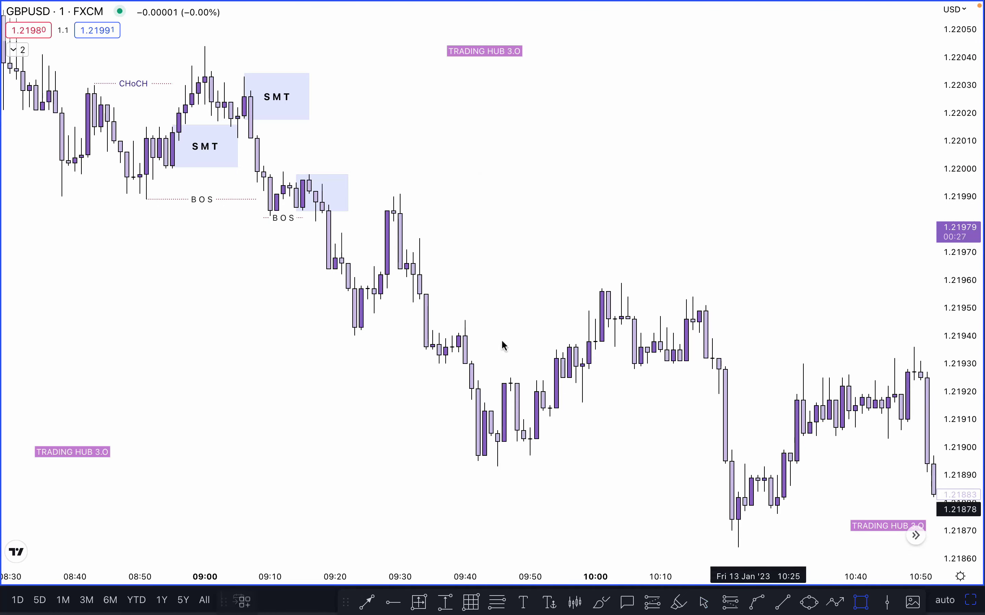
left_click(342, 276)
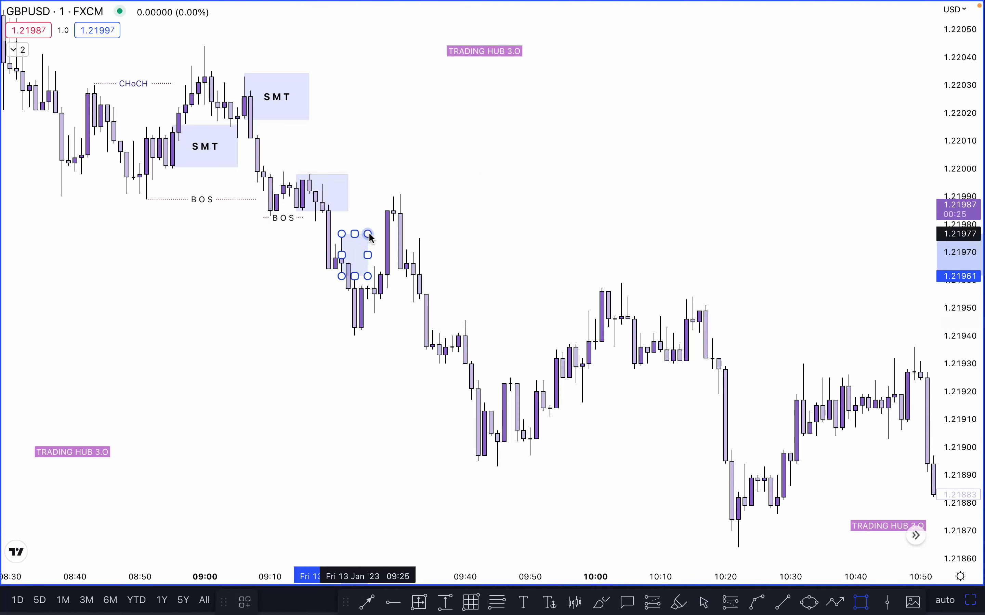
left_click(369, 235)
left_click(484, 198)
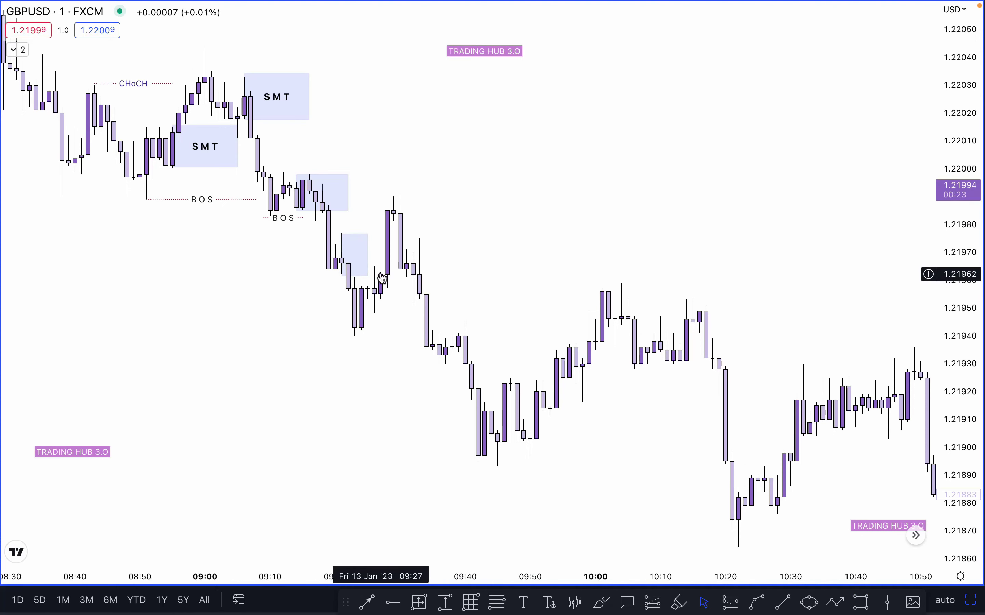
left_click(369, 255)
left_click_drag(368, 255, 374, 255)
left_click(492, 279)
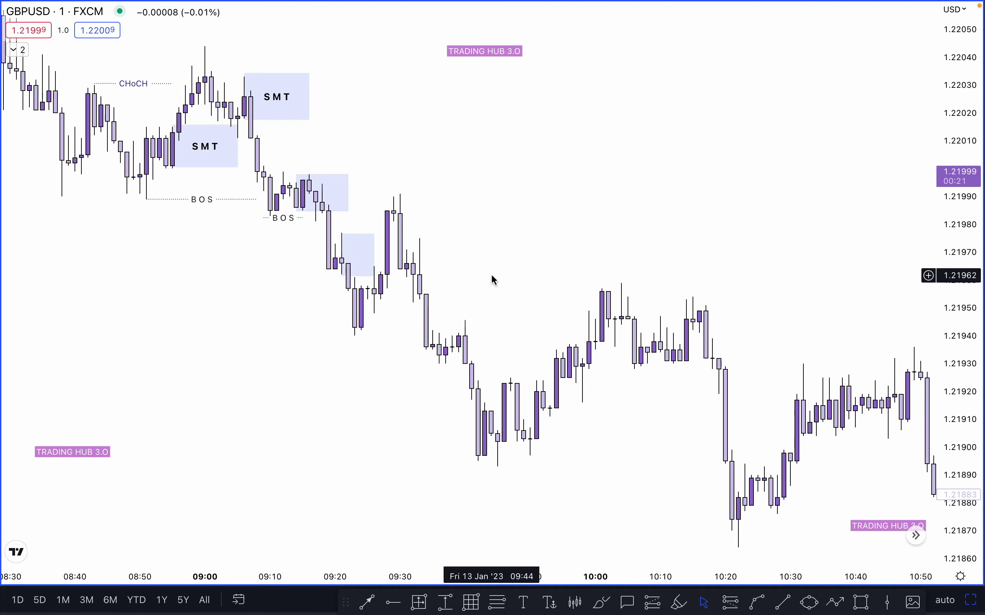
Step: Extend the new rectangle to about 09:27 and label it SMT
left_click(376, 280)
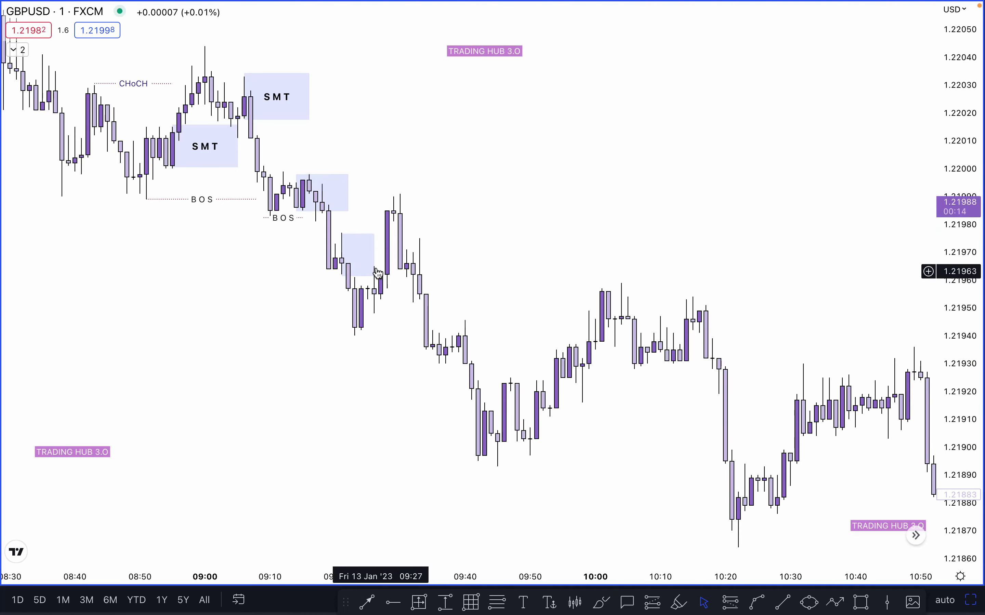
left_click(374, 255)
double_click(375, 255)
type("SMT")
left_click(592, 423)
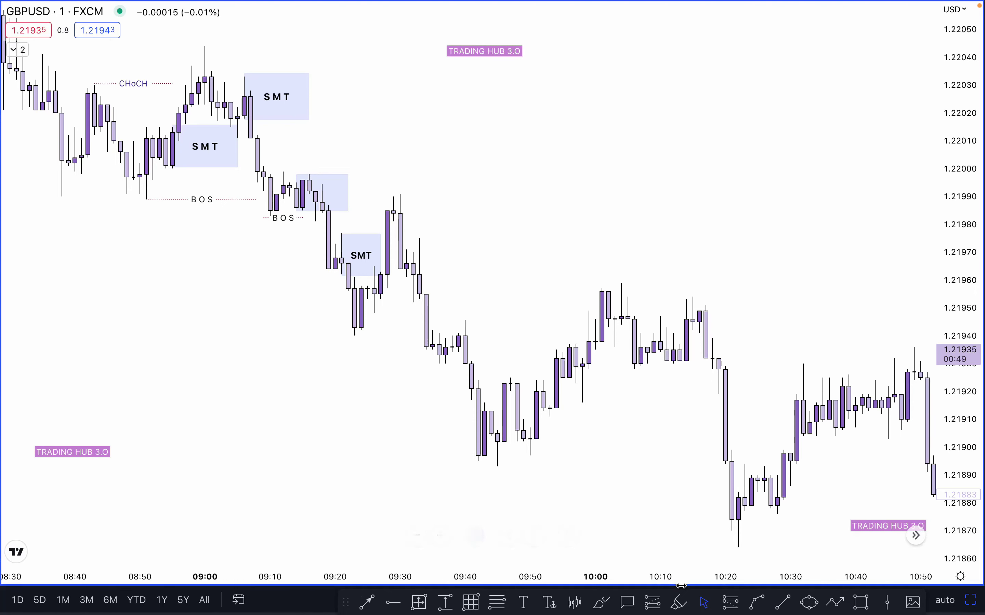
Step: Mark the 08:51 swing low and the 09:00 swing high with highlighter dots
left_click(679, 603)
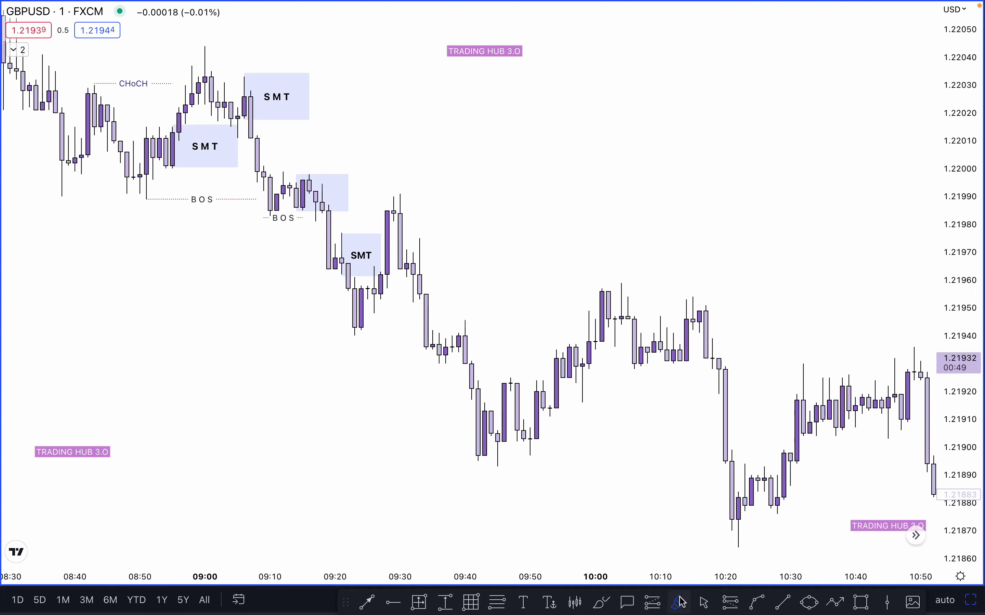
left_click(146, 200)
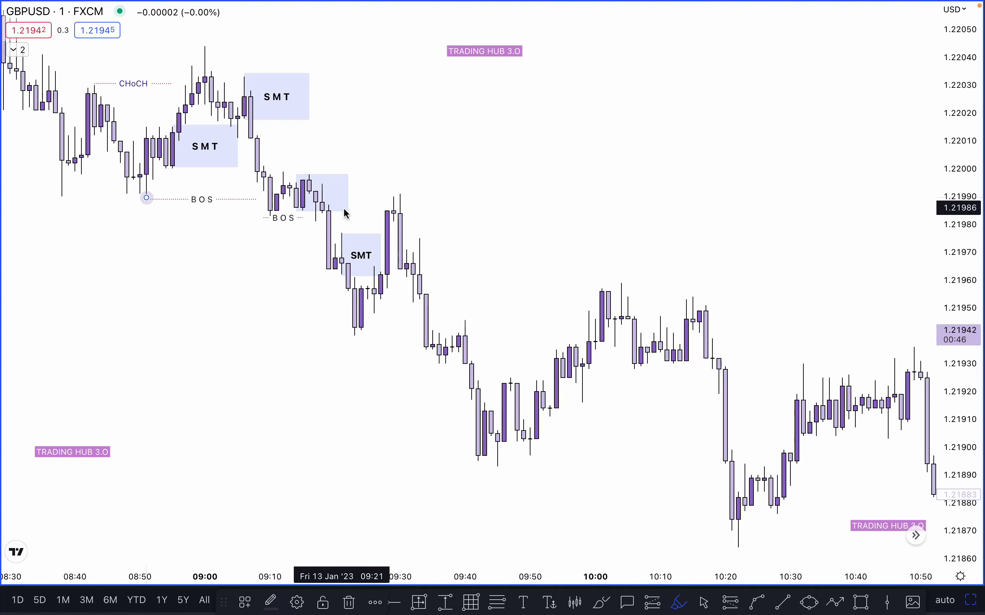
left_click(205, 46)
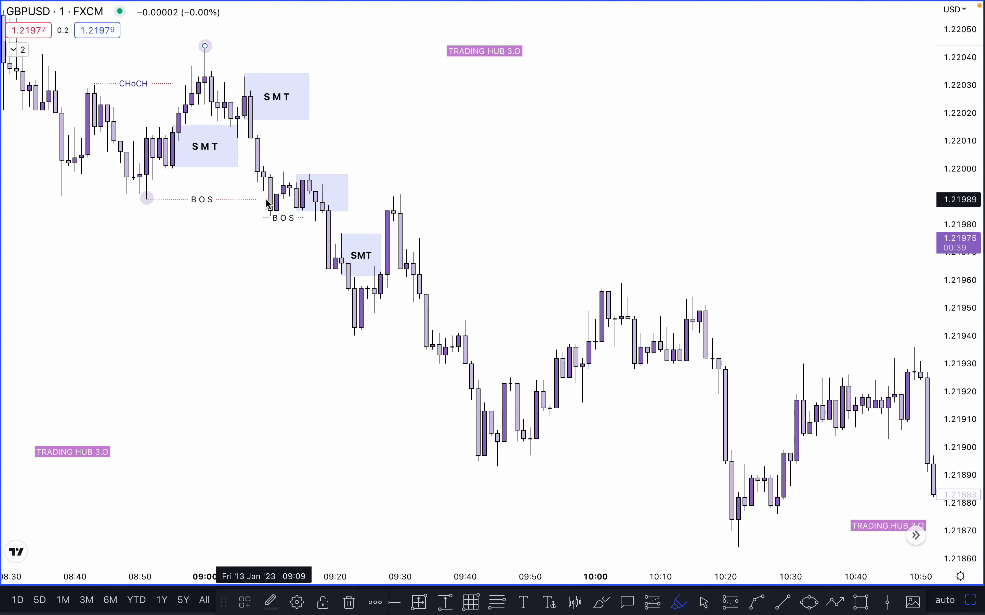
Step: Apply the I D M drawing template to the CHoCH line
left_click(144, 83)
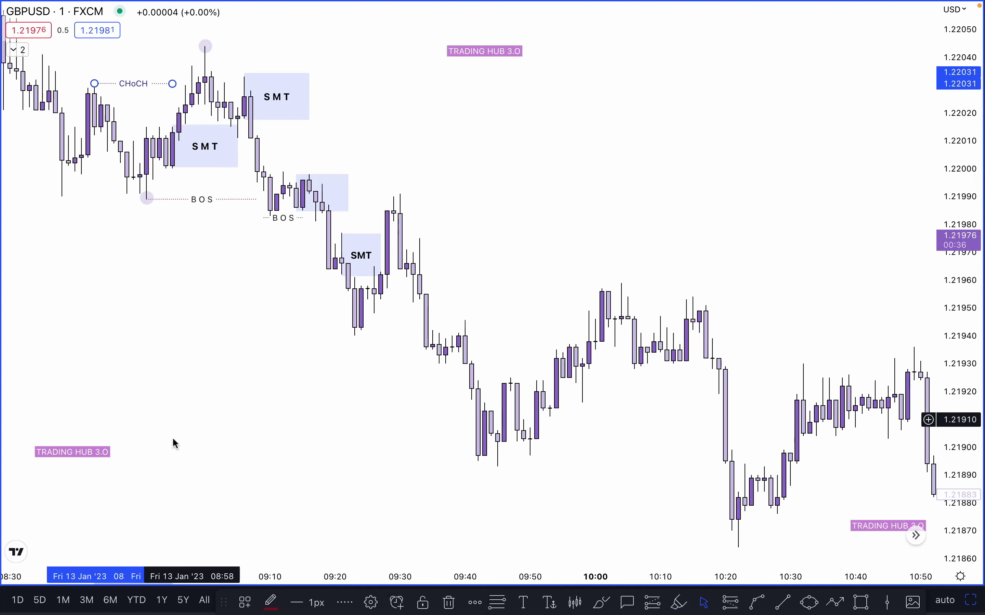
left_click(246, 602)
left_click(249, 488)
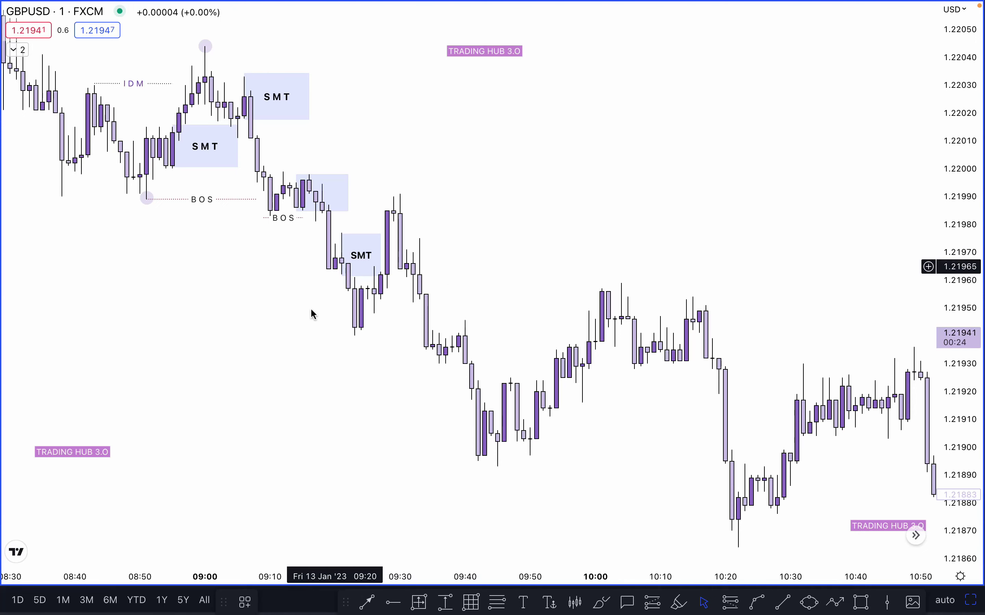
Step: Draw a horizontal trend line at about 1.21977 from 09:21 to 09:27 and apply the X drawing template to it
key("alt+t")
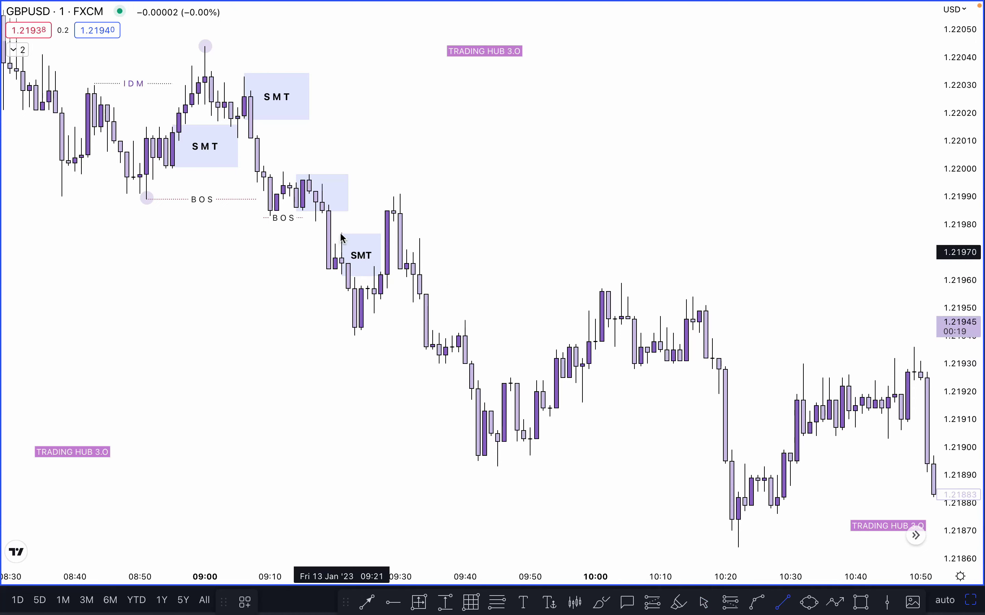
key("Escape")
left_click(336, 228)
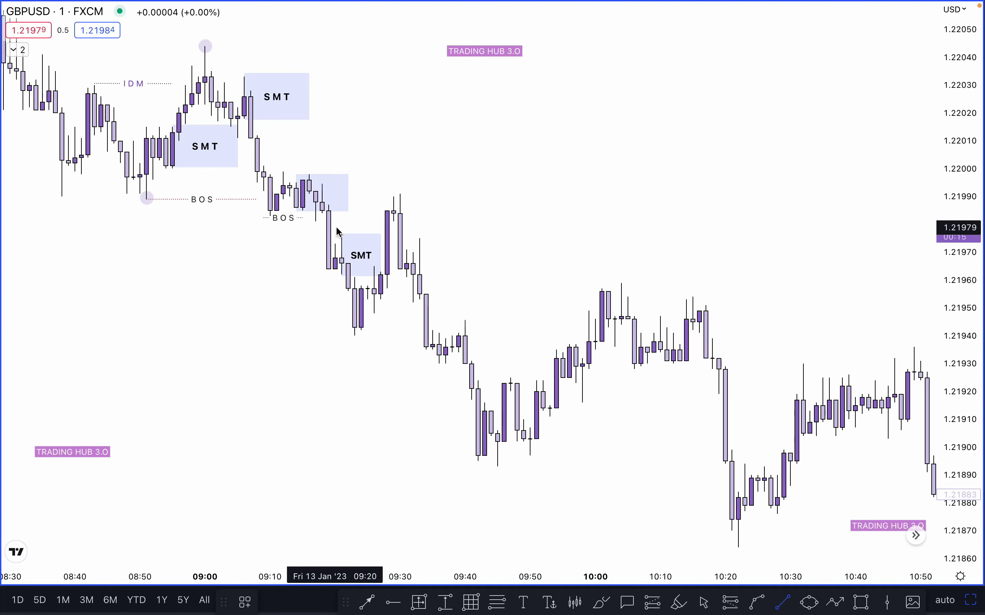
left_click(381, 228)
left_click_drag(365, 230, 385, 236)
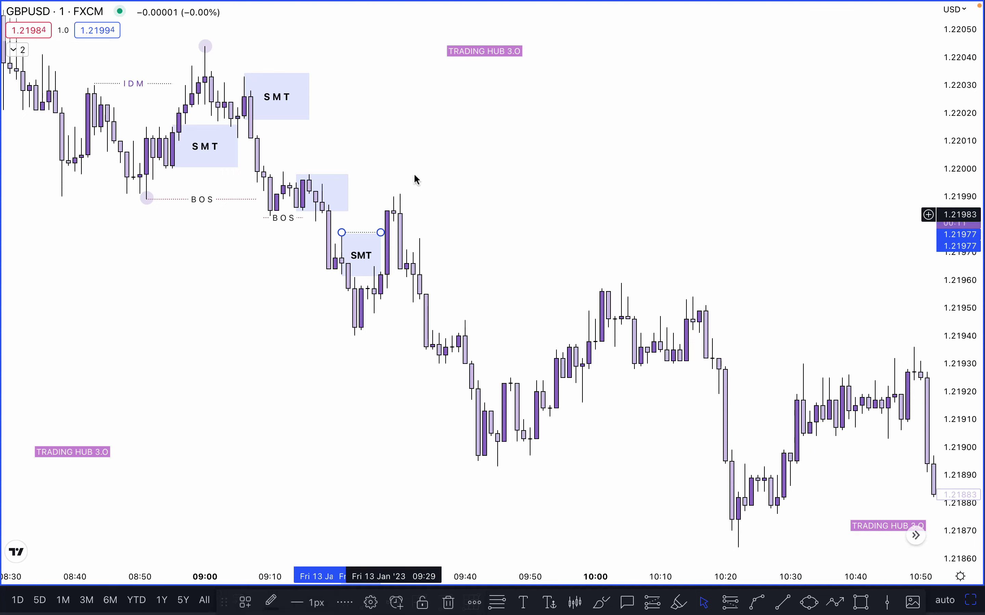
left_click(246, 603)
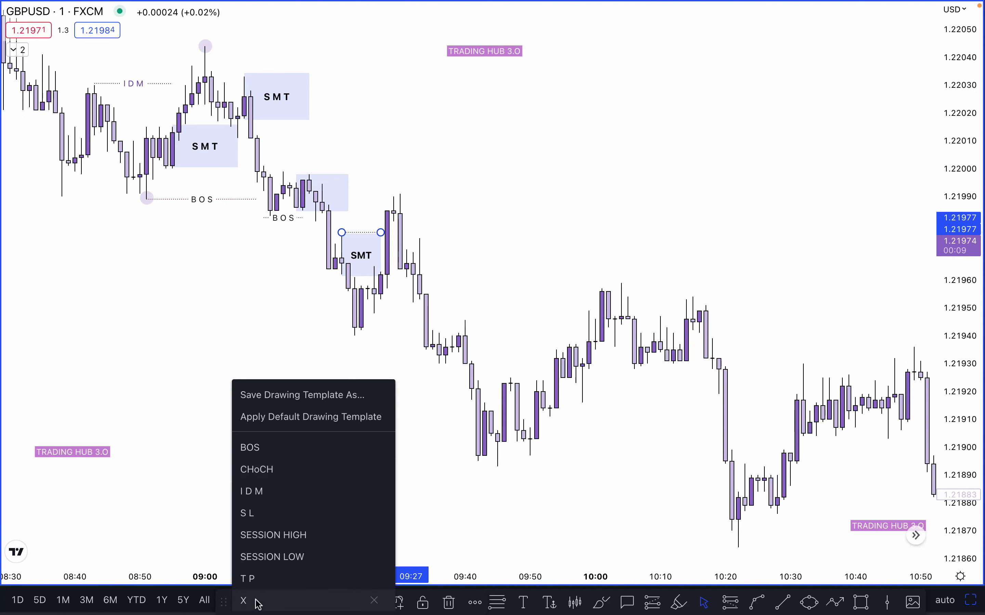
left_click(244, 576)
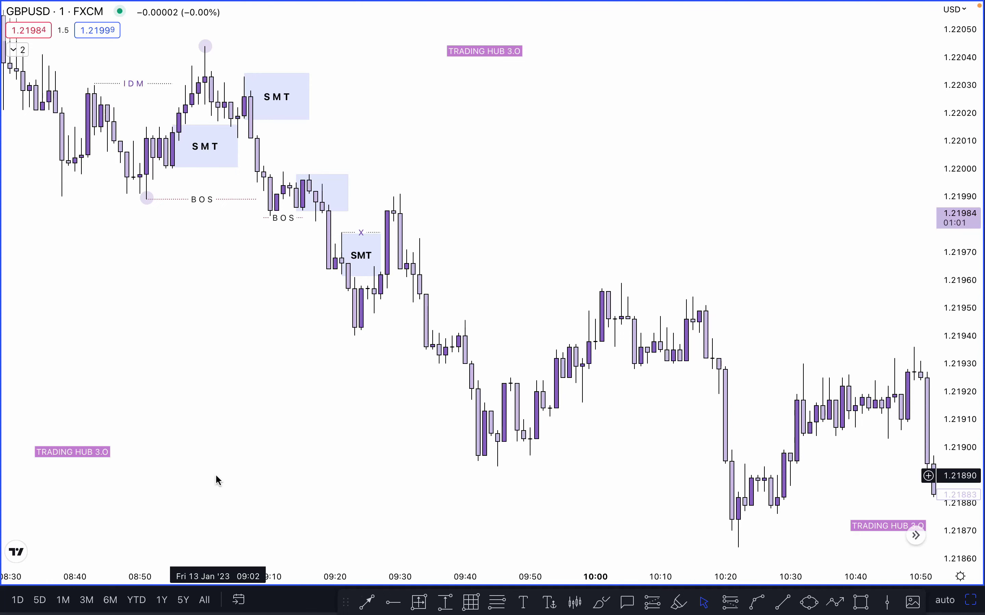
Step: Sketch the price swings and three horizontal levels over the 09:10 to 09:27 decline with the brush, and undo the strokes
left_click(601, 602)
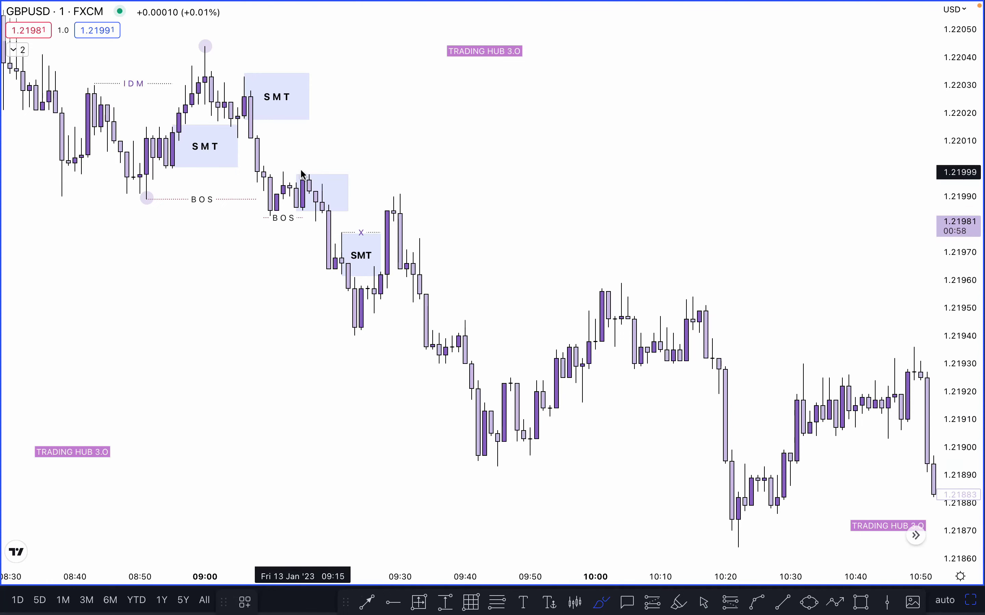
mouse_move(262, 170)
left_mouse_down()
mouse_move(291, 201)
mouse_move(309, 170)
mouse_move(317, 271)
mouse_move(331, 238)
mouse_move(349, 263)
mouse_move(358, 323)
mouse_move(374, 223)
mouse_move(383, 235)
left_mouse_up()
left_click_drag(329, 210, 374, 210)
left_click_drag(306, 189, 381, 189)
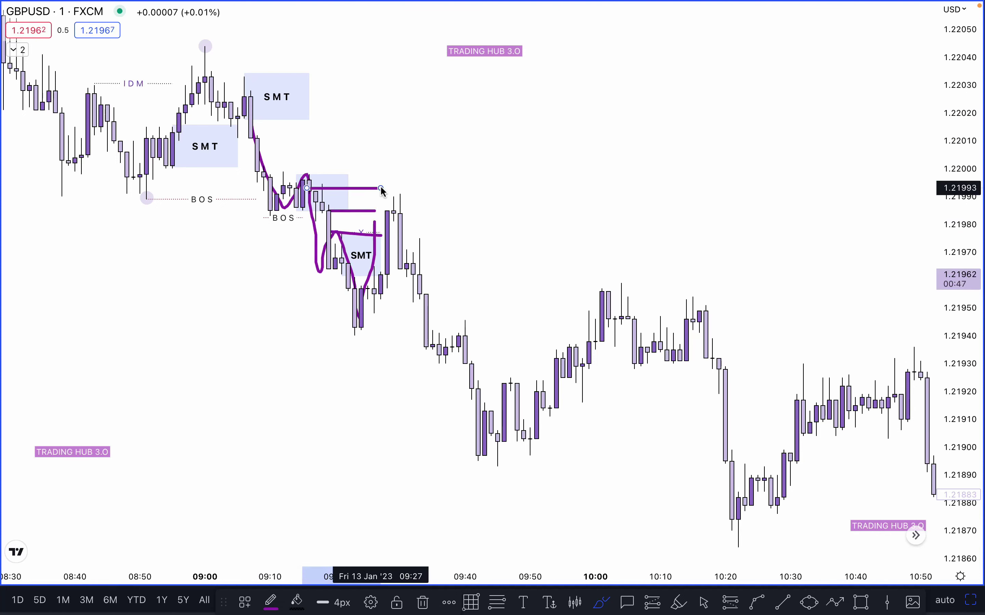
key("ctrl+z")
key("ctrl+z")
key("ctrl+z")
key("ctrl+z")
Step: Draw a rectangle from 1.21985 to 1.21995 between 09:18 and 09:30 and change its fill to translucent grey
left_click(859, 601)
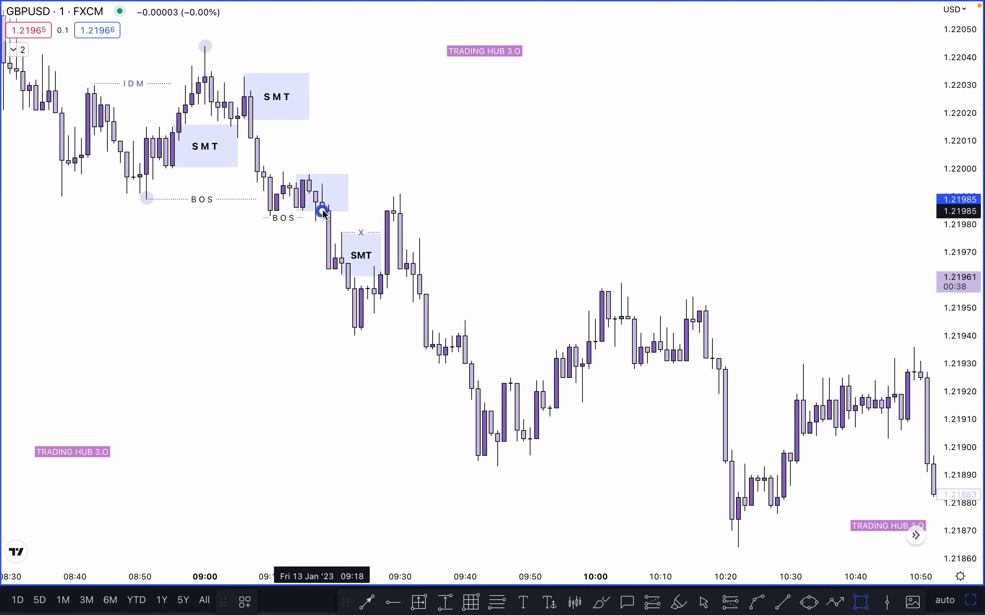
left_click_drag(322, 211, 400, 182)
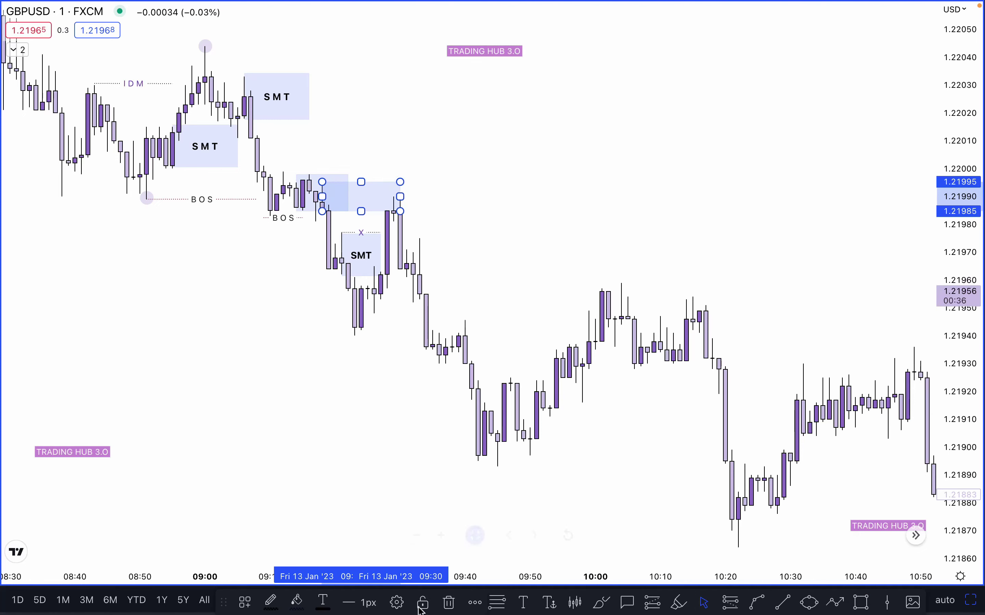
left_click(305, 601)
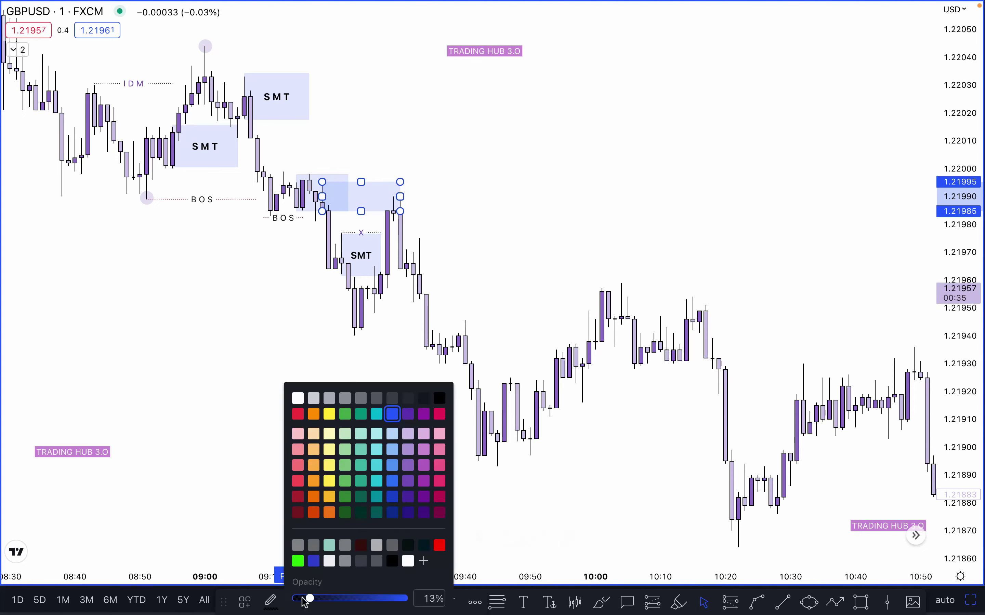
left_click(405, 398)
left_click(545, 224)
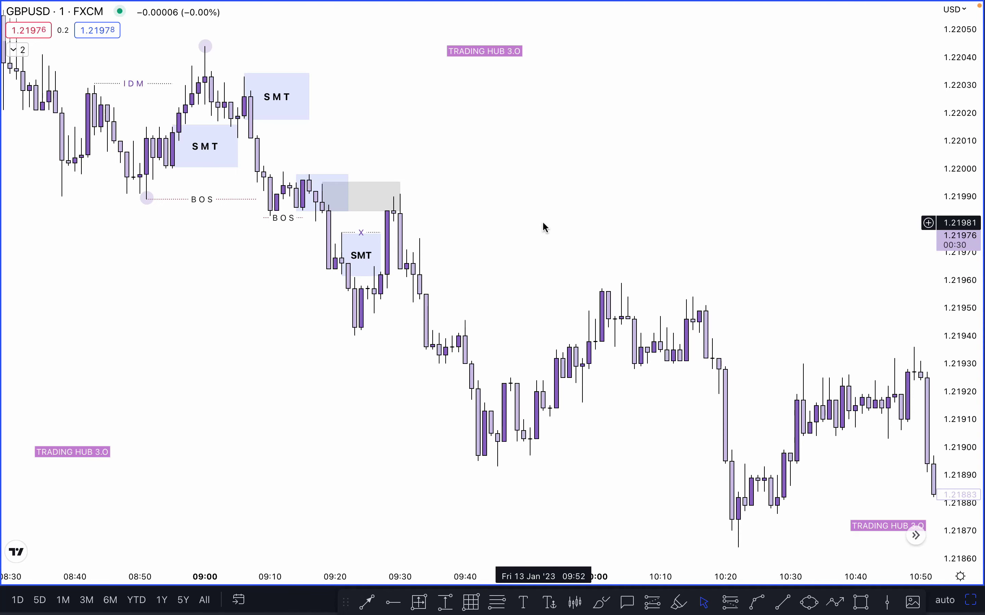
Step: Mark the 09:23 low with a highlighter dot and draw a grey rectangle from about 1.21950 to 1.21964 between 09:26 and 09:32
left_click(678, 602)
left_click(355, 336)
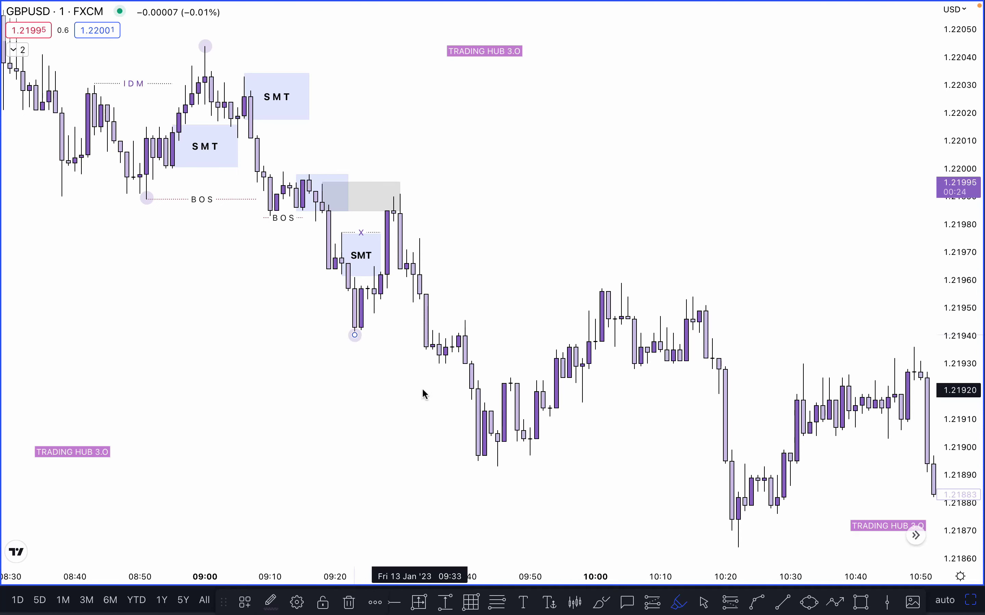
left_click(862, 603)
left_click(375, 269)
left_click(413, 308)
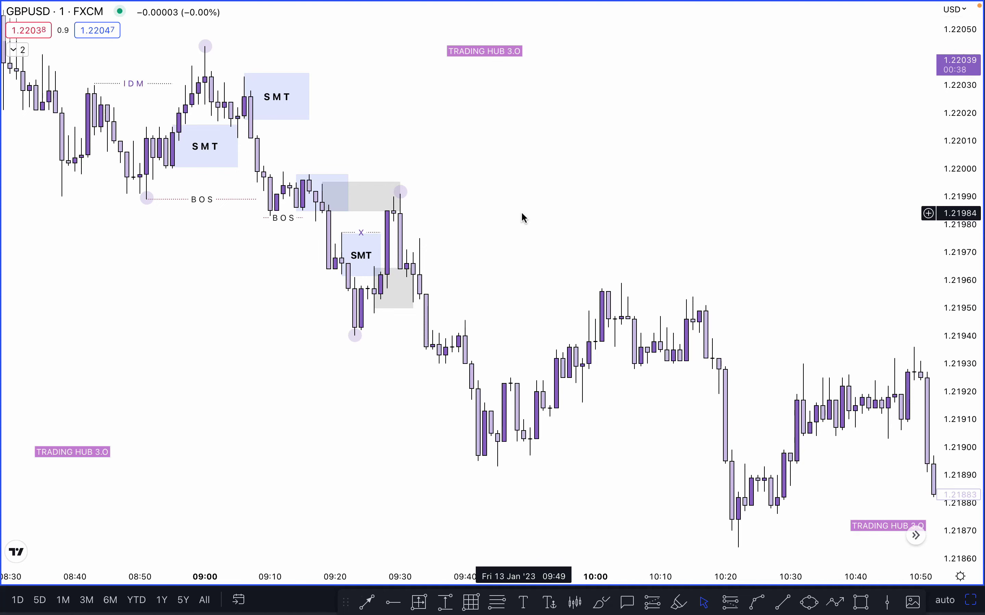
Step: Place a copy of the upper BOS line at about 1.21940, running from the 09:23 low to 09:33
left_click(200, 206)
mouse_move(200, 206)
left_mouse_down()
mouse_move(427, 308)
mouse_move(409, 340)
mouse_move(443, 332)
mouse_move(420, 333)
left_mouse_up()
left_click(499, 268)
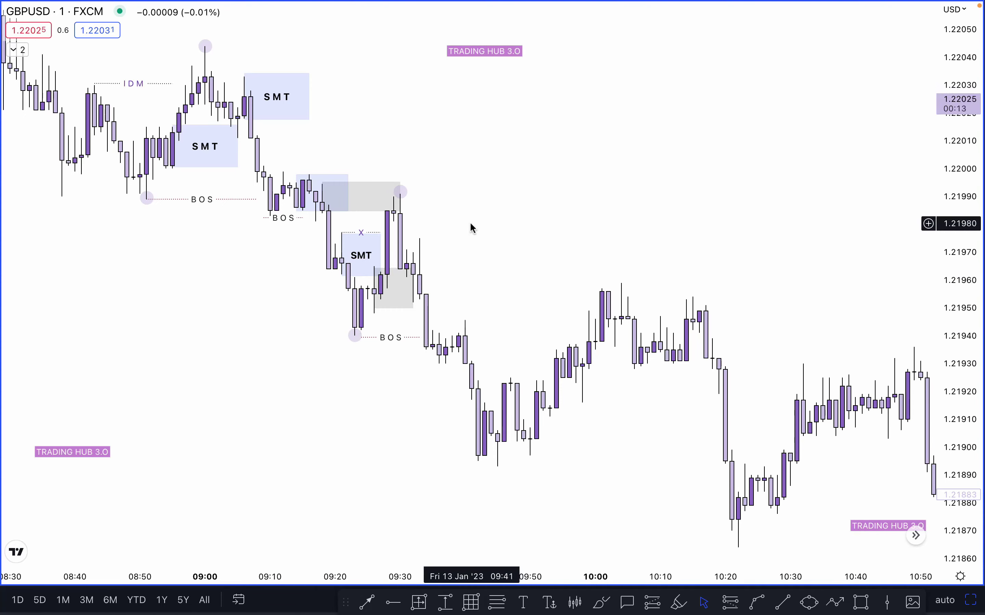
left_click(398, 342)
left_click(449, 268)
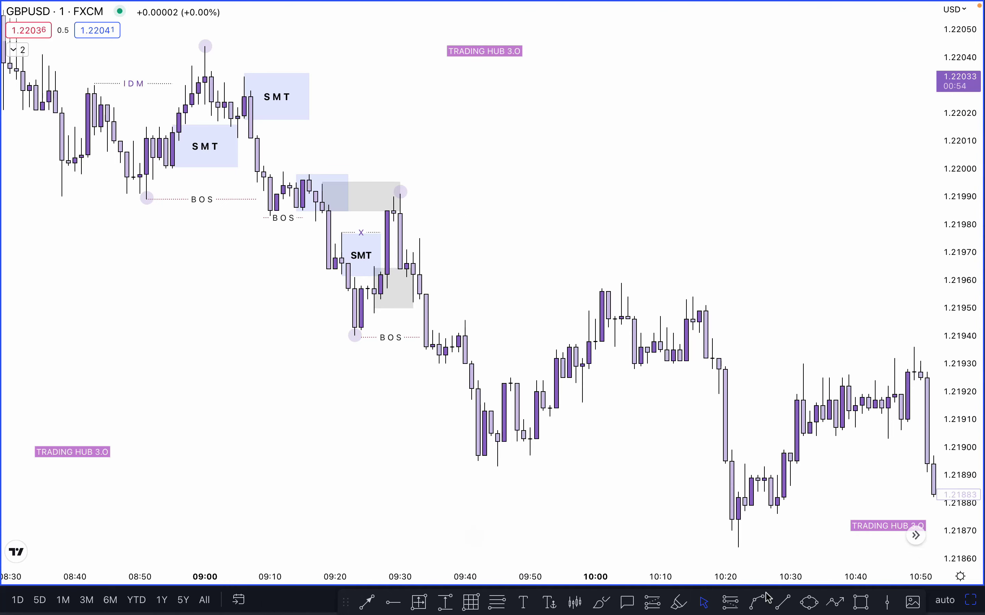
Step: Try grey rectangles over the 09:33 candle and beside the 09:30 high, and undo both
left_click(860, 603)
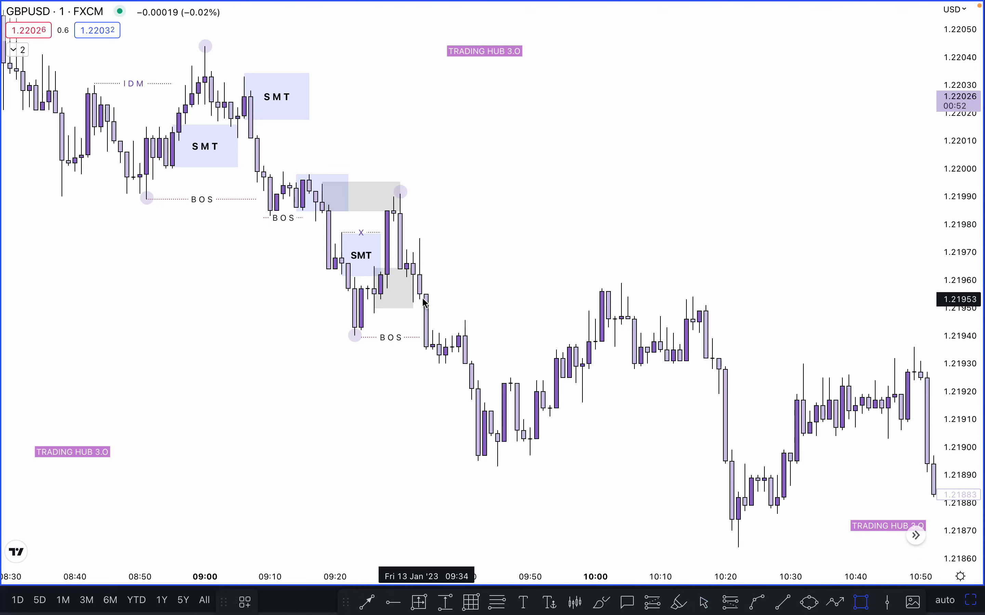
mouse_move(420, 301)
left_mouse_down()
mouse_move(446, 240)
mouse_move(446, 183)
left_mouse_up()
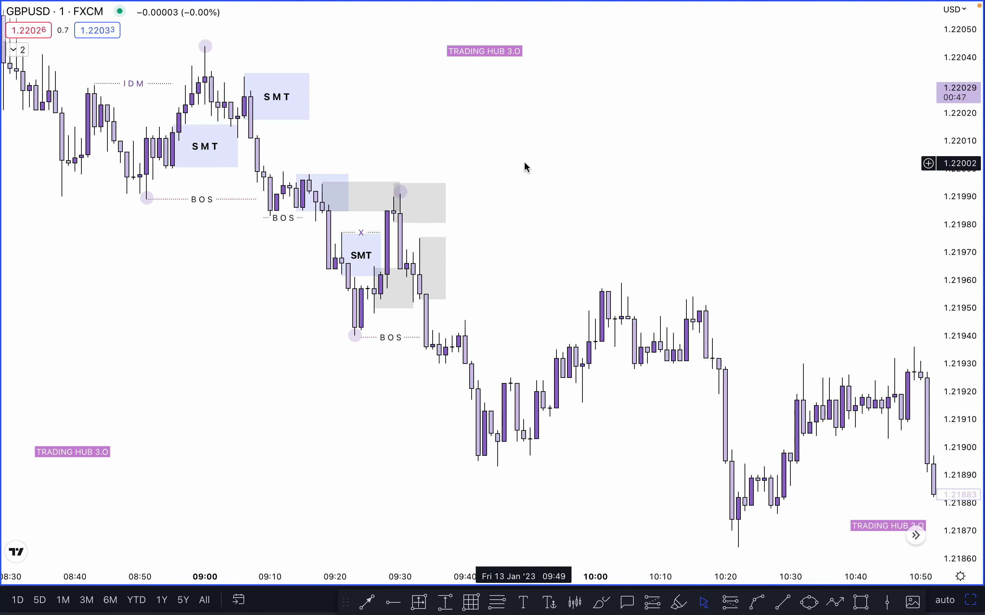
key("ctrl+z")
key("ctrl+z")
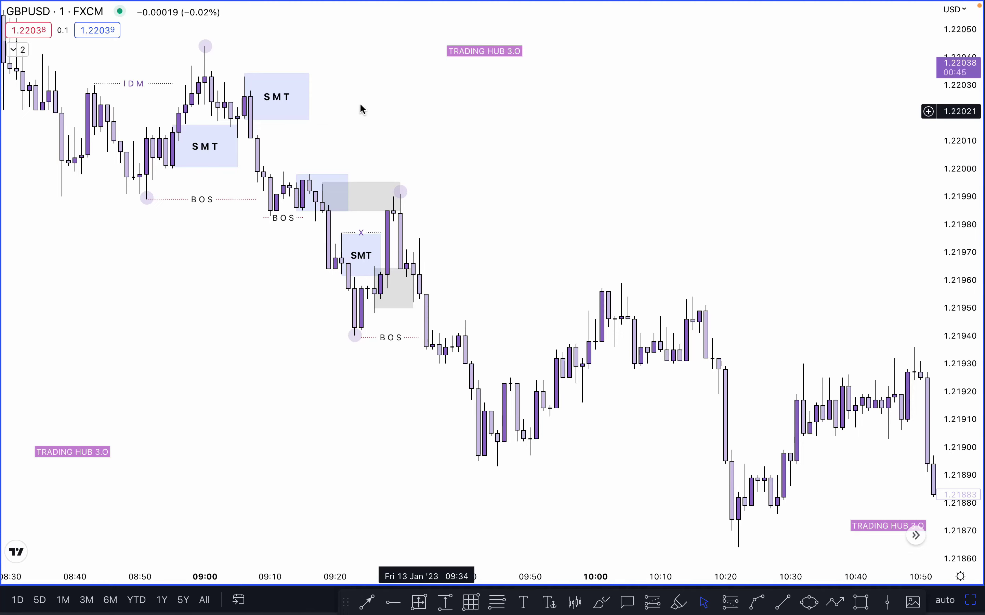
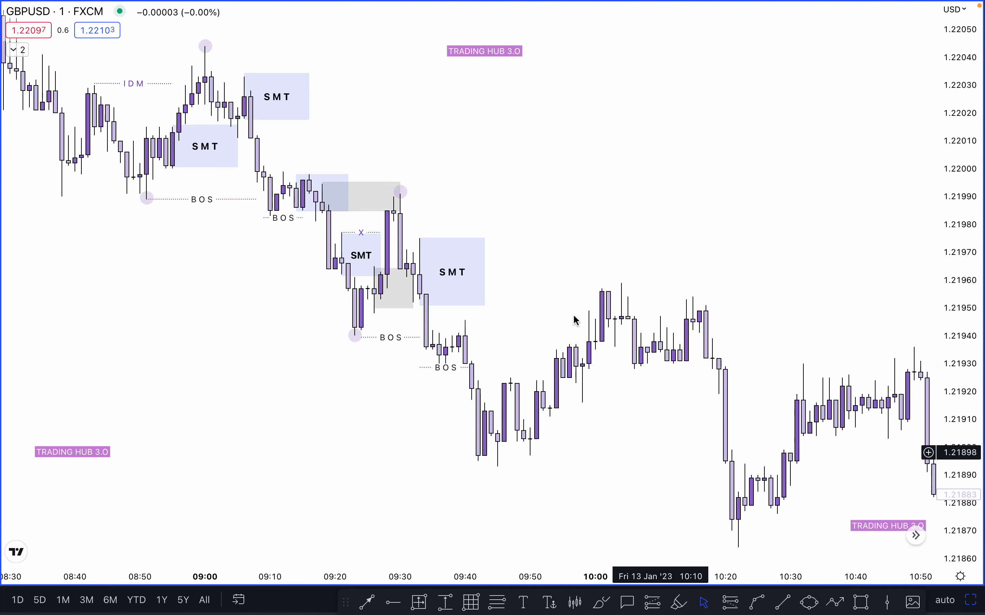
Step: Copy the SMT rectangle that starts at 09:33 to 1.21927–1.21952, spanning 09:40 to 09:50
left_click(453, 285)
key("super+c")
key("super+v")
left_click_drag(505, 344, 499, 343)
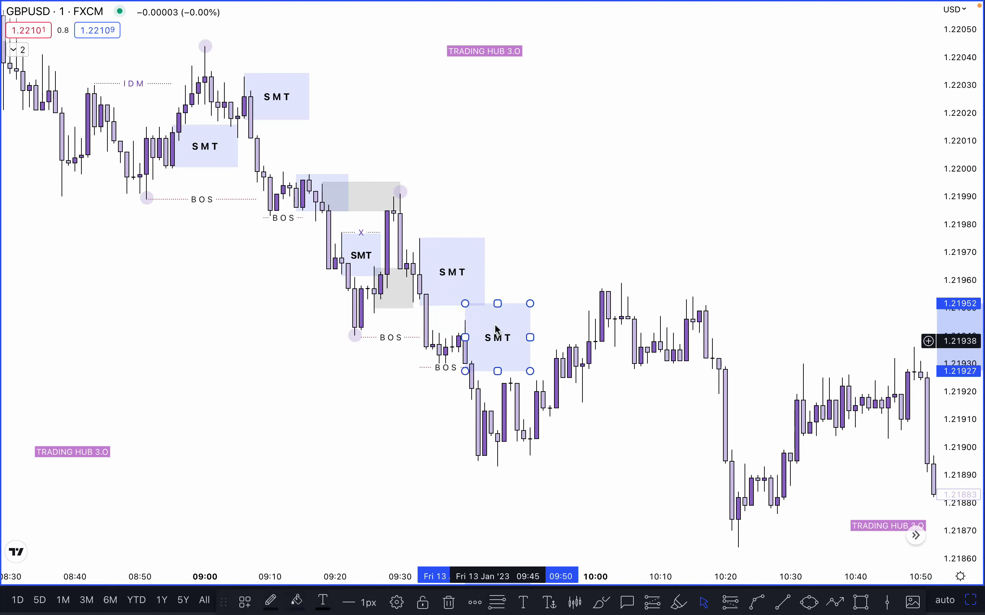
Step: Delete the SMT rectangle starting at 09:33 and lower the top edge of its copy to about 1.21945
left_click(484, 272)
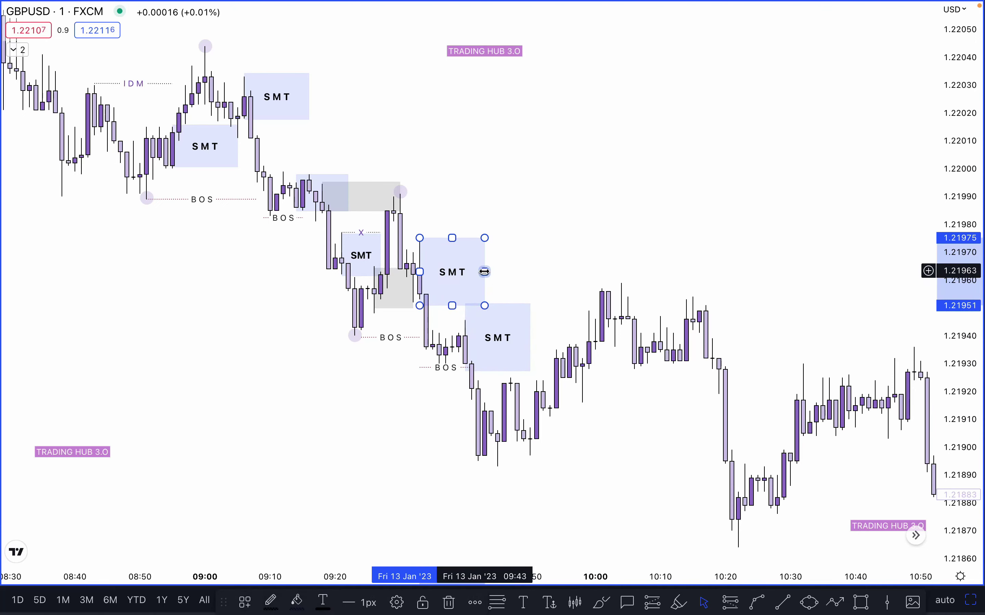
key("BackSpace")
left_click(485, 304)
left_click_drag(496, 304, 496, 317)
left_click(516, 225)
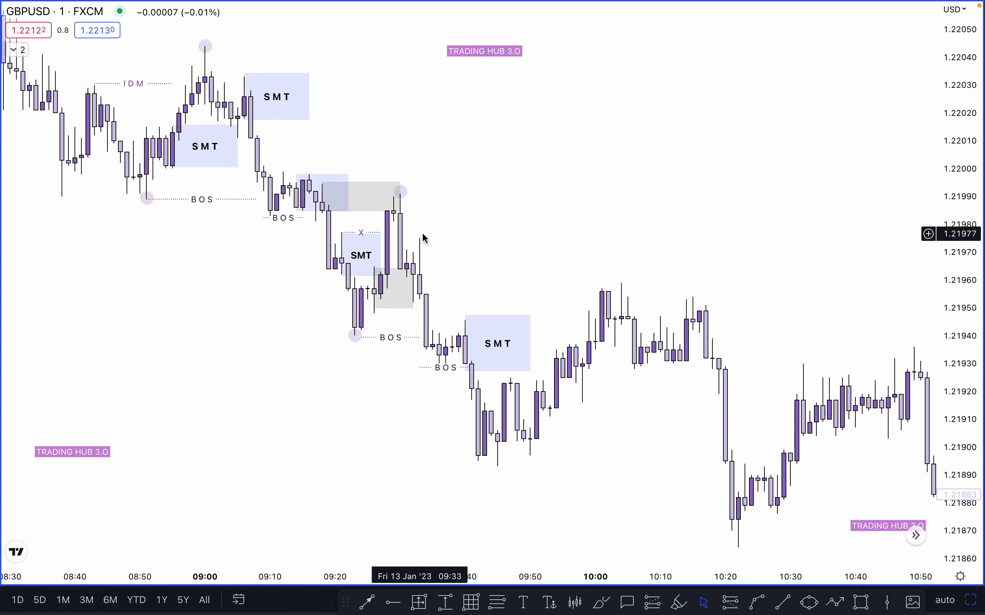
mouse_move(497, 316)
left_mouse_down()
mouse_move(503, 326)
mouse_move(504, 311)
left_mouse_up()
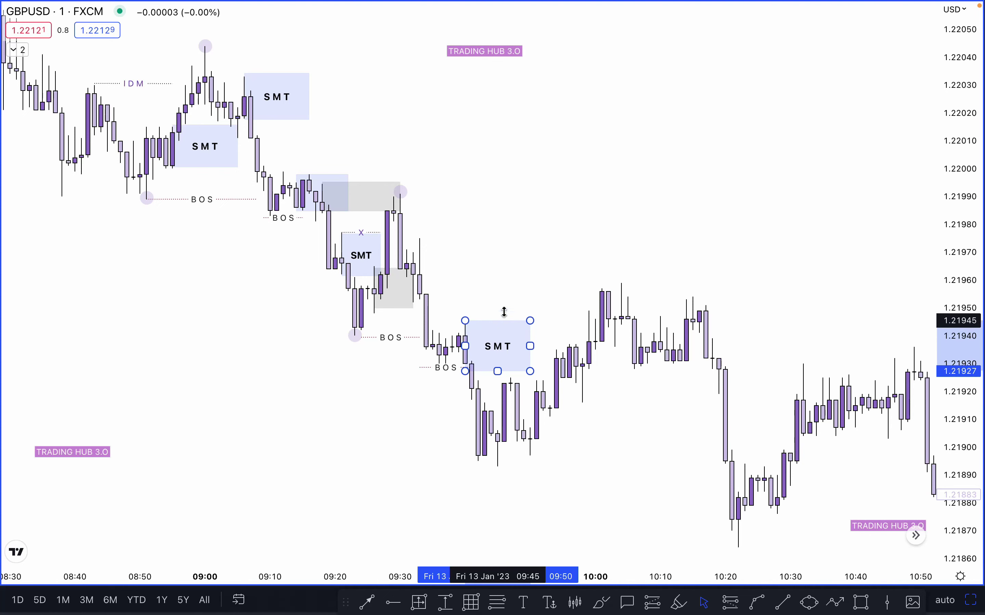
left_click(518, 294)
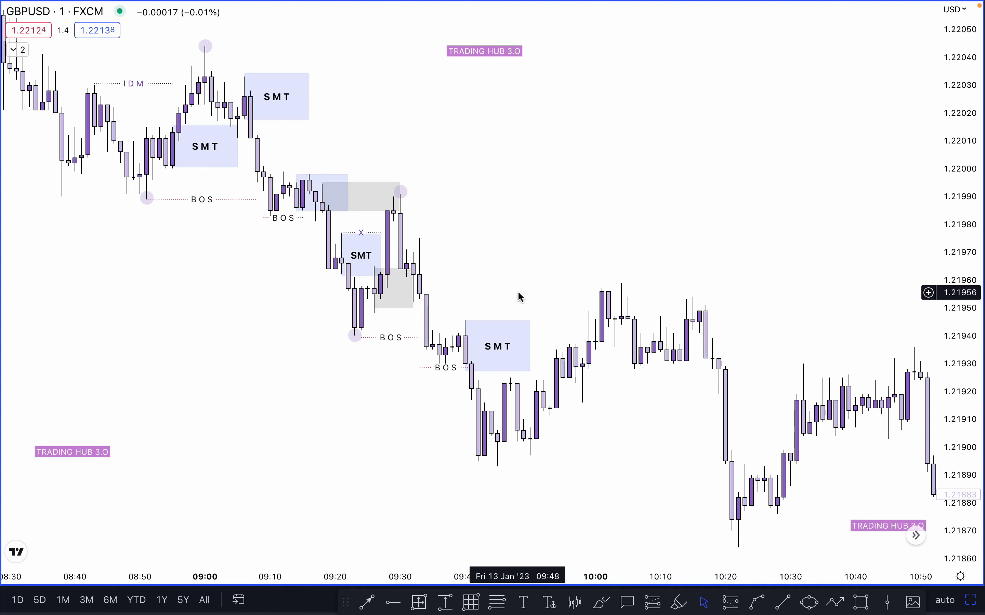
Step: Delete the BOS line at about 1.21929 and extend the SMT rectangle starting at 09:40 so it ends at 09:55
left_click(446, 367)
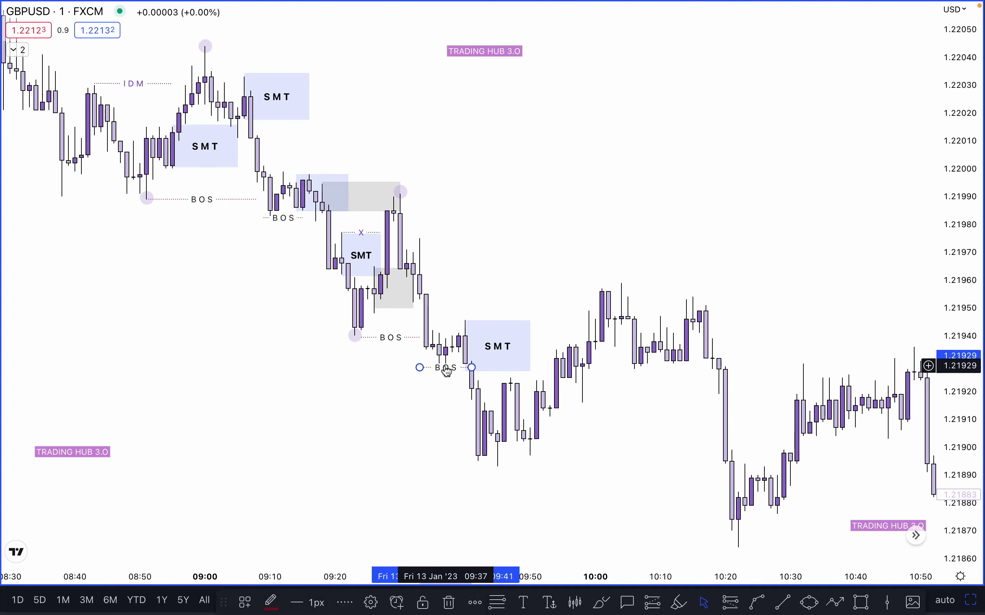
key("Delete")
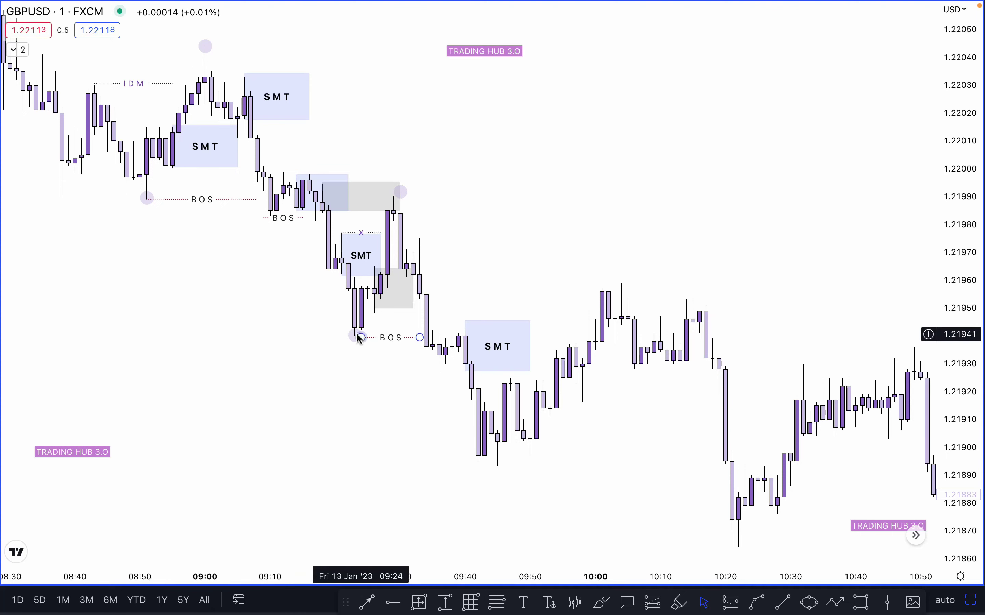
left_click(523, 346)
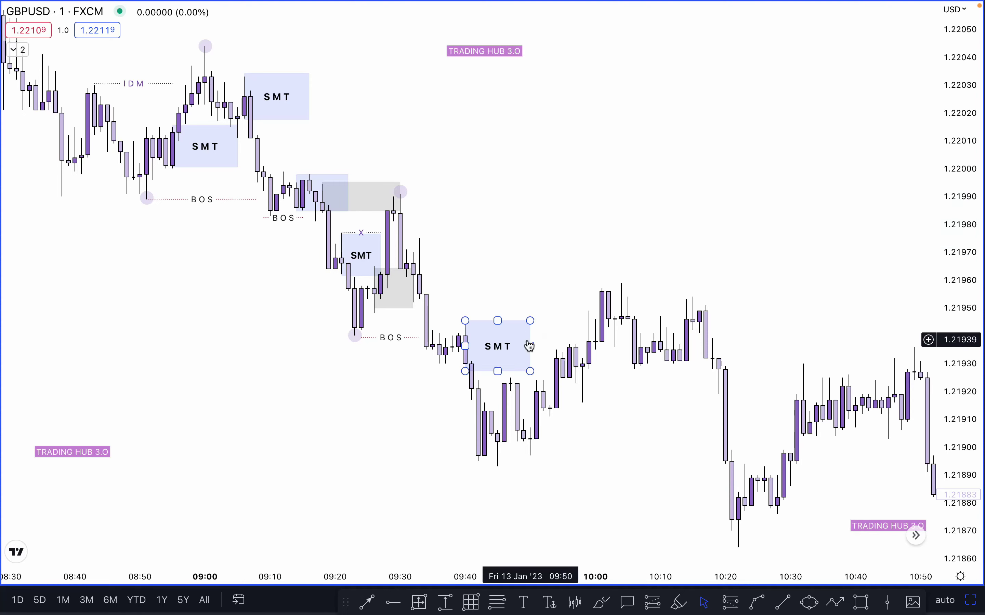
left_click_drag(558, 348, 570, 346)
left_click(450, 355)
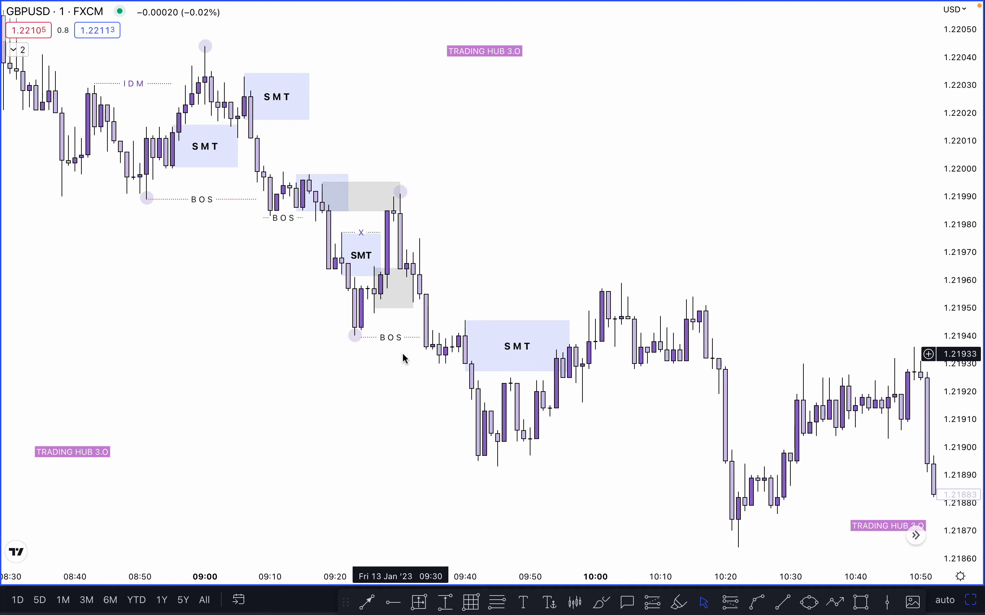
left_click(568, 354)
left_click_drag(570, 347, 563, 346)
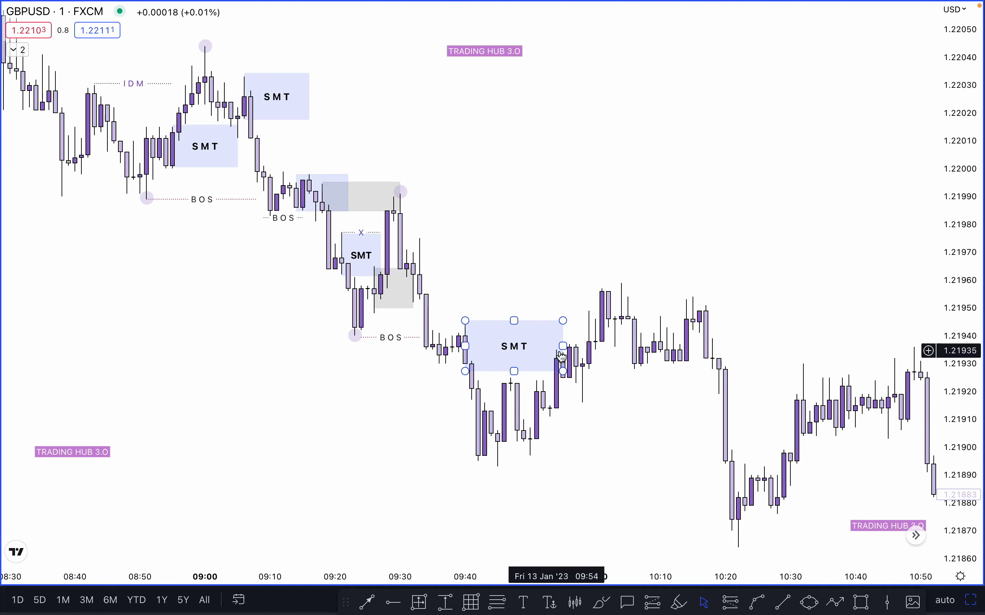
left_click(571, 378)
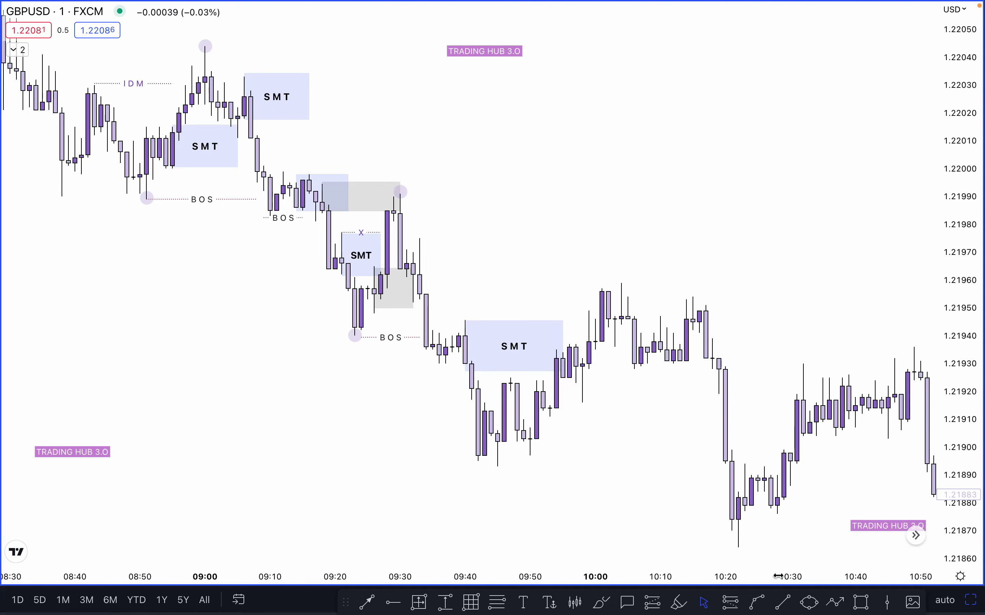
Step: Draw a horizontal trend line at 1.21946 from 09:40 to 09:49, along the SMT rectangle's top edge, and label it X
key("alt+t")
left_click(465, 319)
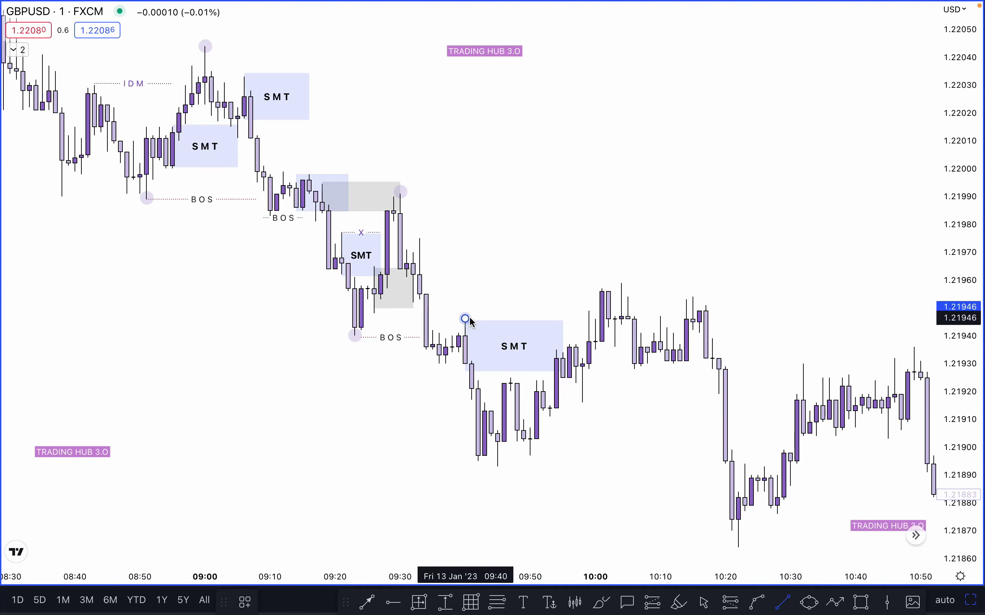
left_click(524, 318)
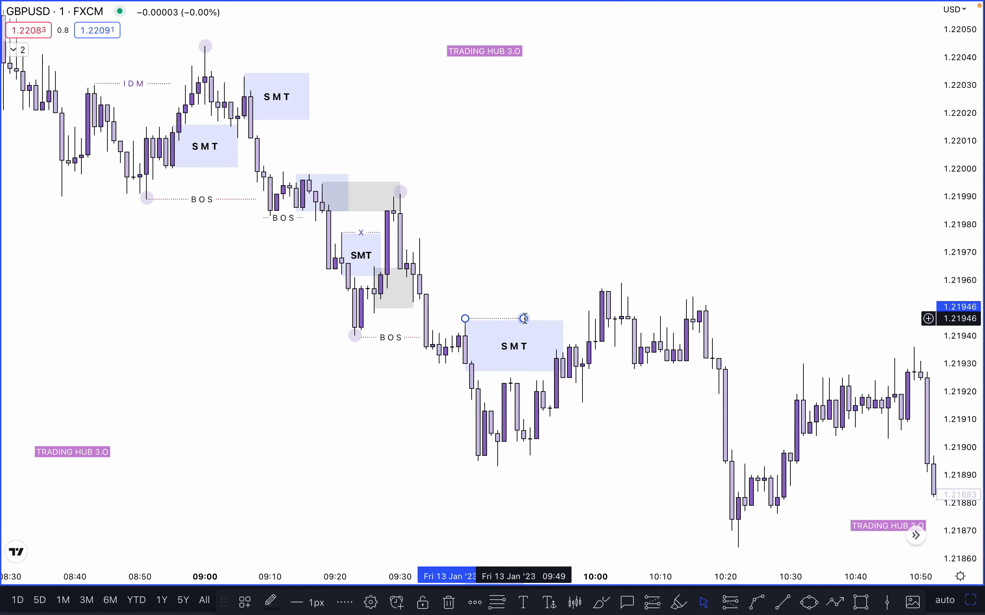
double_click(524, 319)
type("X")
left_click(591, 432)
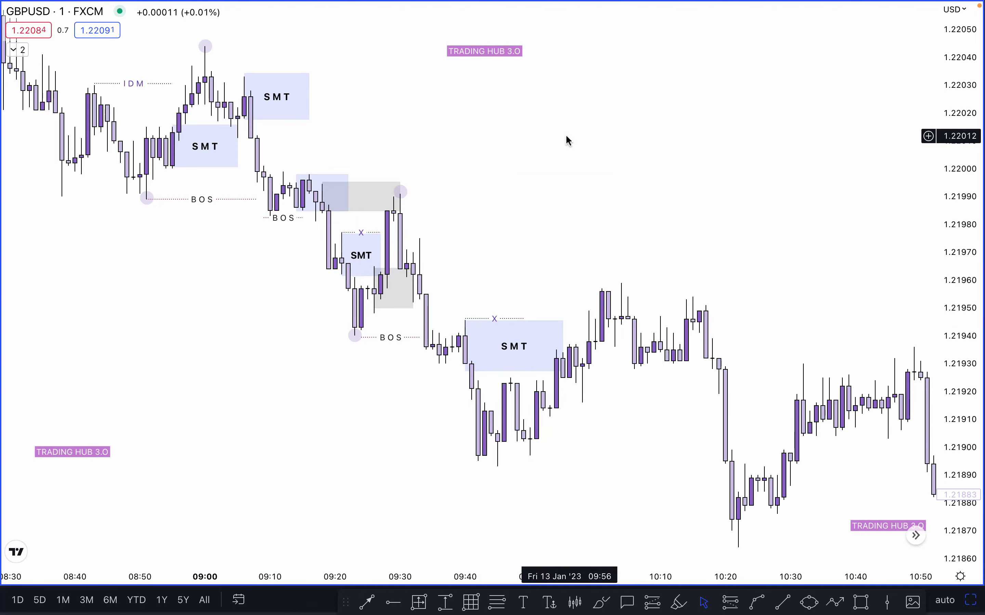
Step: Draw a grey rectangle from 09:33 to 10:01 at about 1.21954–1.21978 and mark the 09:45 swing low with a circle
left_click(867, 599)
left_click_drag(420, 297, 610, 232)
left_click(684, 194)
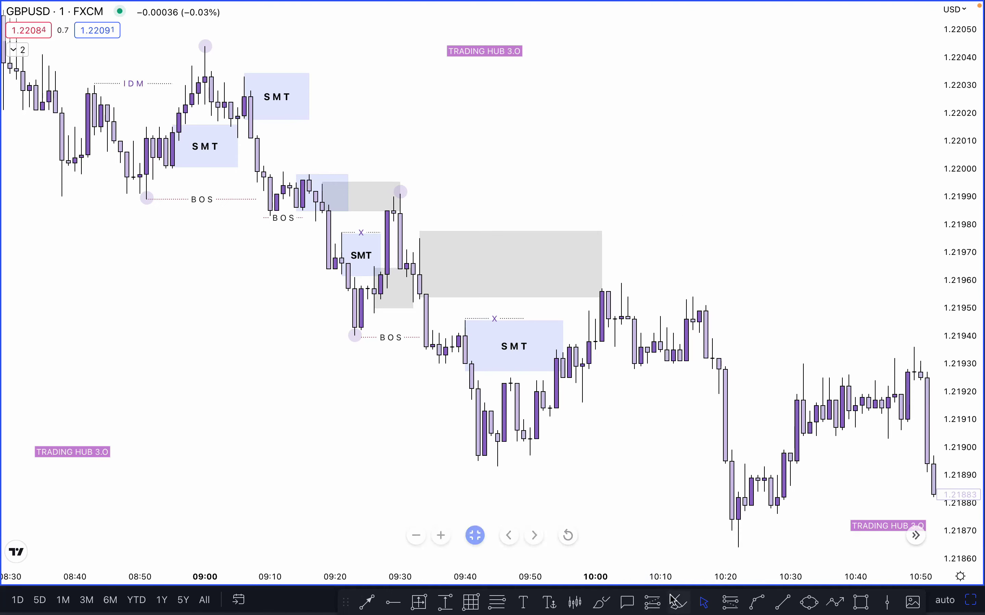
left_click(498, 464)
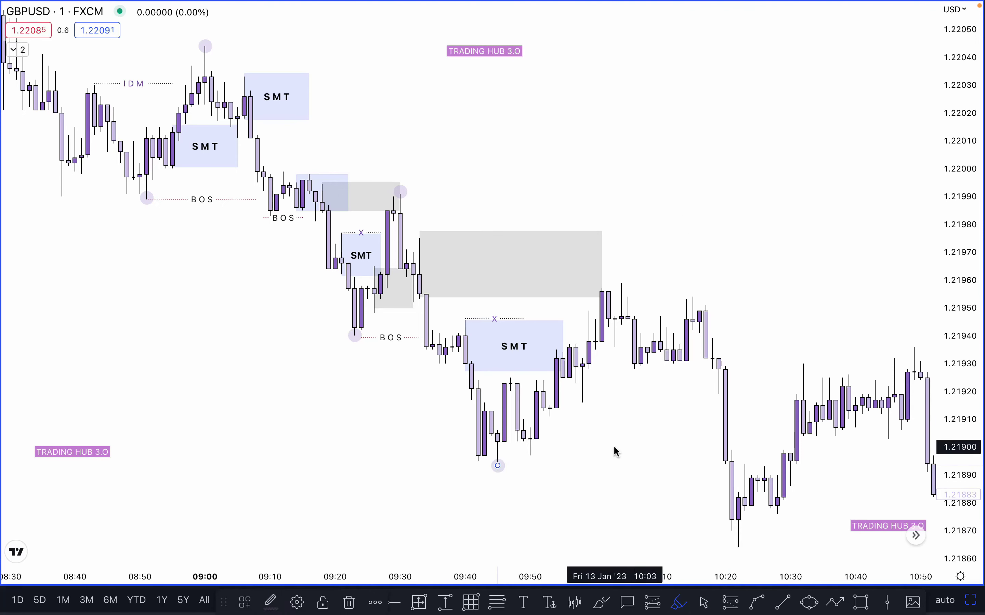
left_click(704, 240)
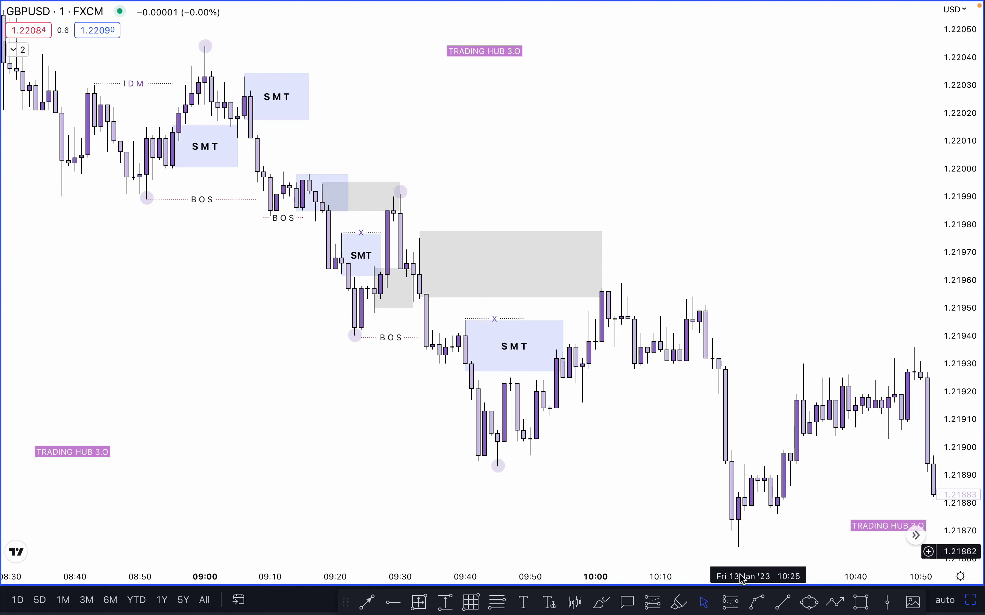
Step: Draw an arrowed zigzag path along the downtrend from about 08:37 through the 08:47, 08:58, 09:19 and 09:30 turns to 09:47
left_click(832, 605)
left_click(55, 59)
left_click(120, 175)
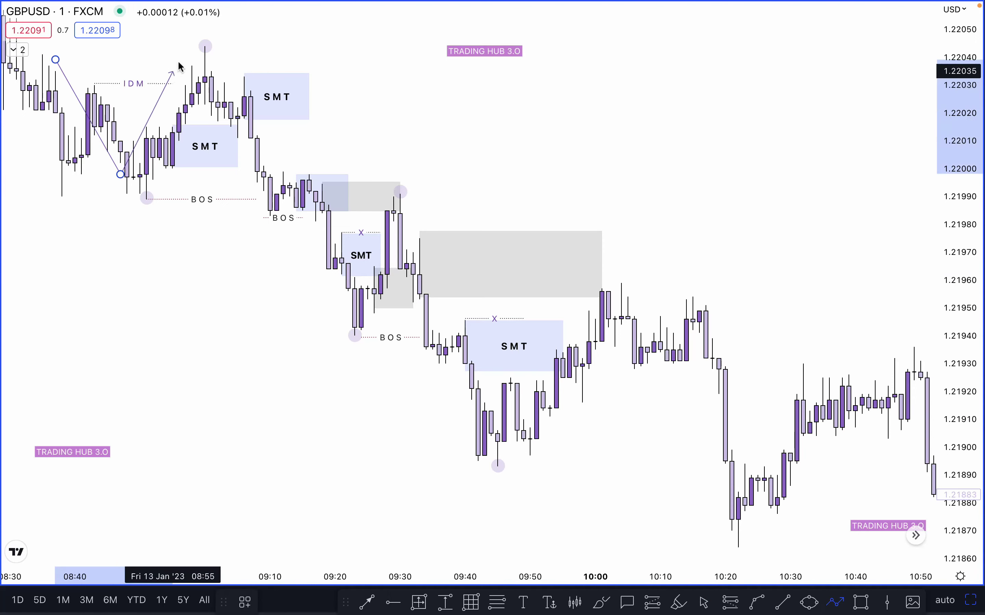
left_click(192, 44)
double_click(296, 280)
left_click(329, 333)
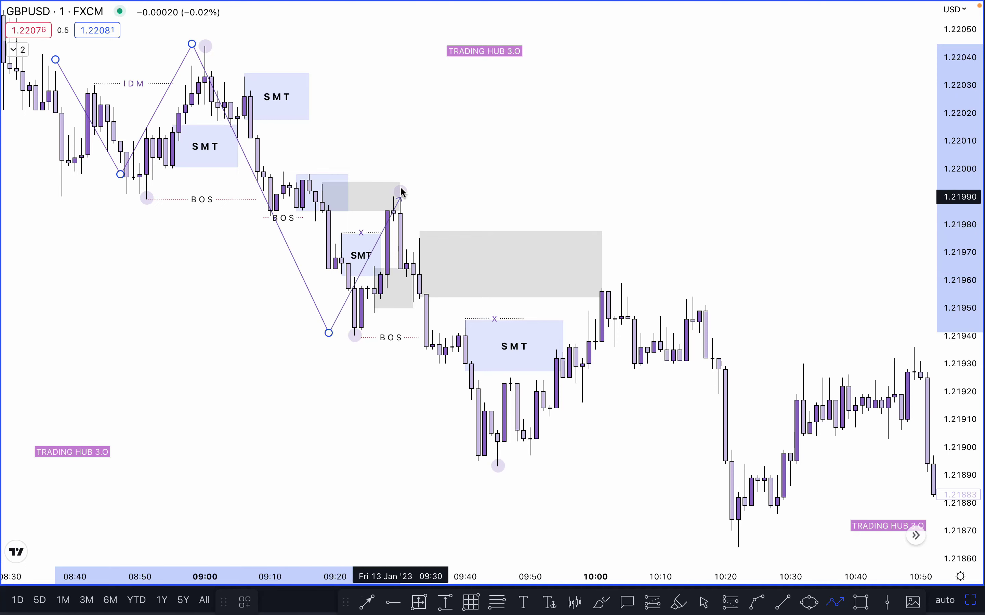
left_click(401, 184)
double_click(511, 462)
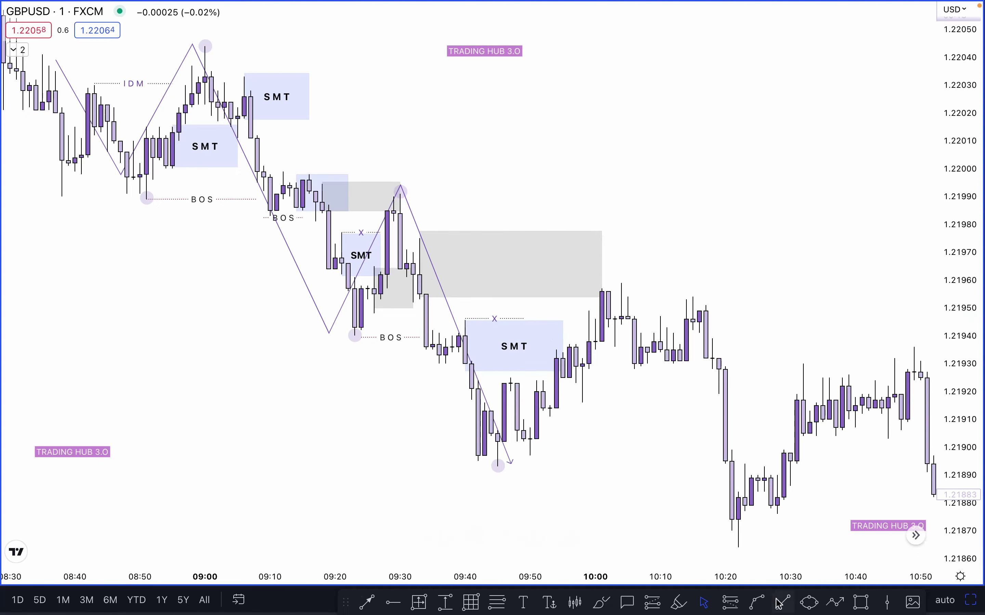
Step: Extend the X line at 1.21946 to 09:55 and apply the CHoCH template to it
left_click(524, 320)
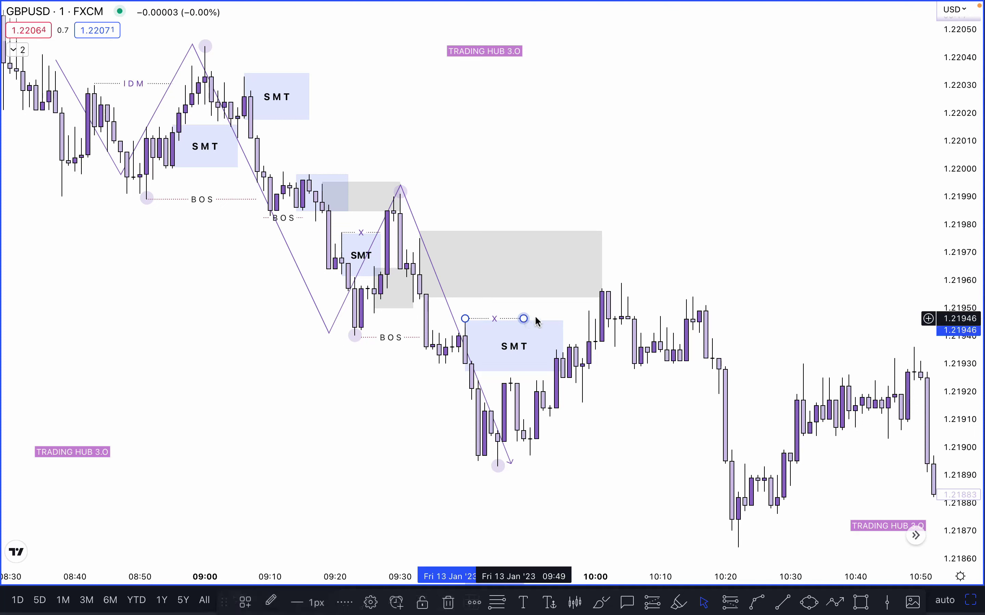
left_click_drag(524, 319, 563, 319)
left_click(694, 230)
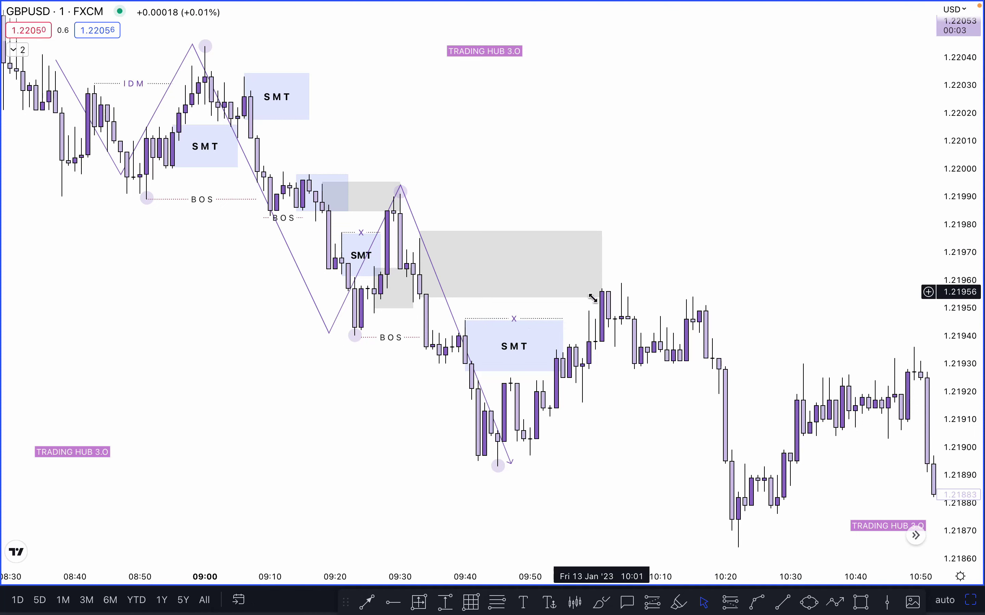
left_click(565, 319)
double_click(566, 319)
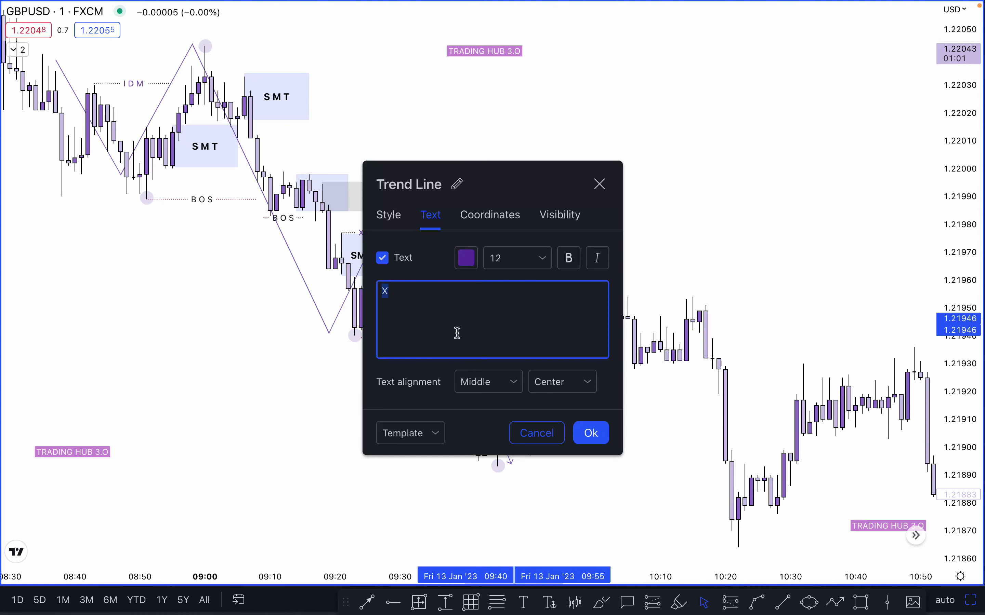
left_click(409, 434)
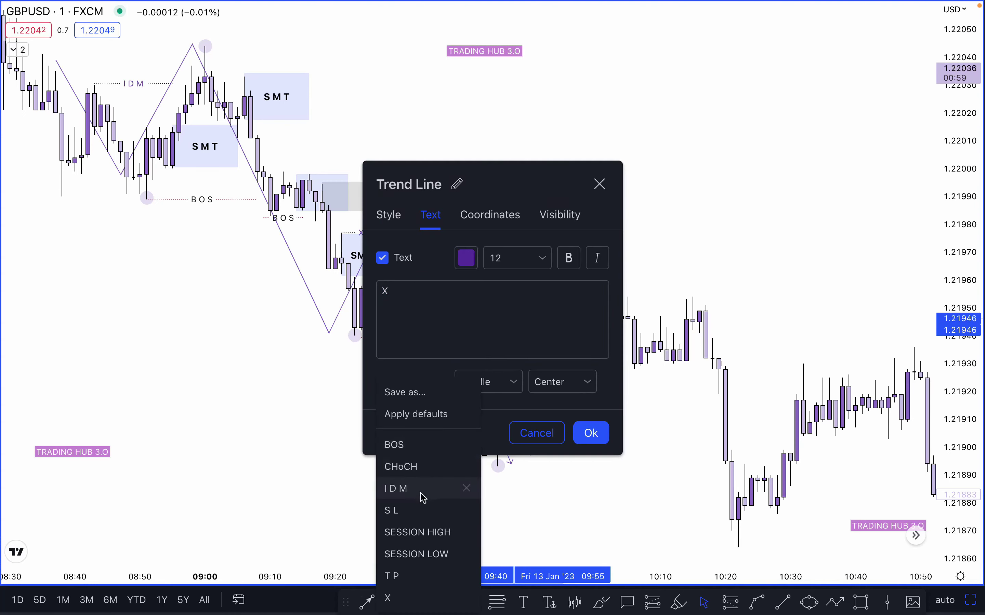
left_click(422, 468)
left_click(586, 433)
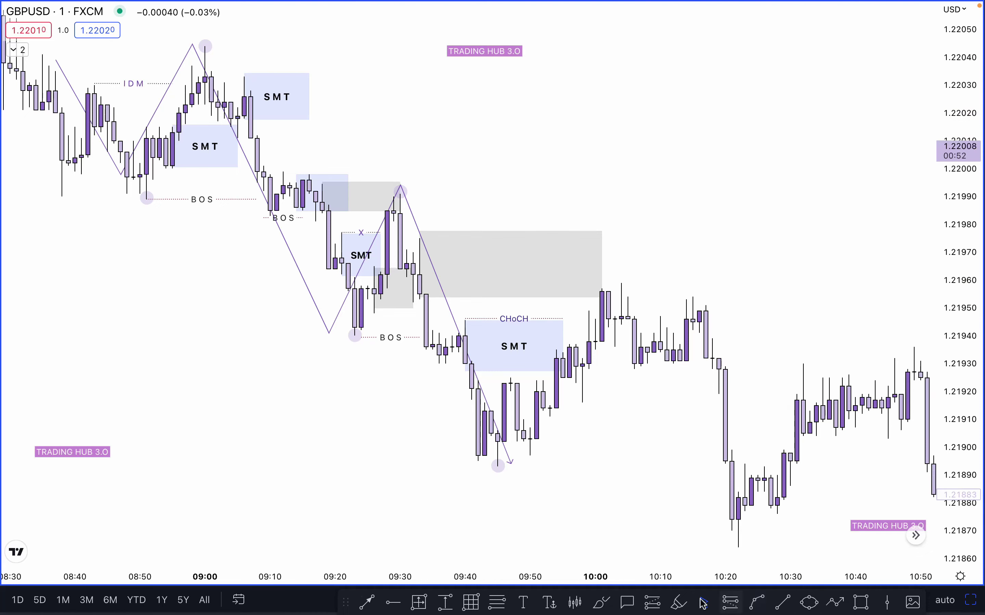
Step: Trace the drop from the 09:30 high and the rebound through the CHoCH line with the brush, and remove the strokes
left_click(610, 604)
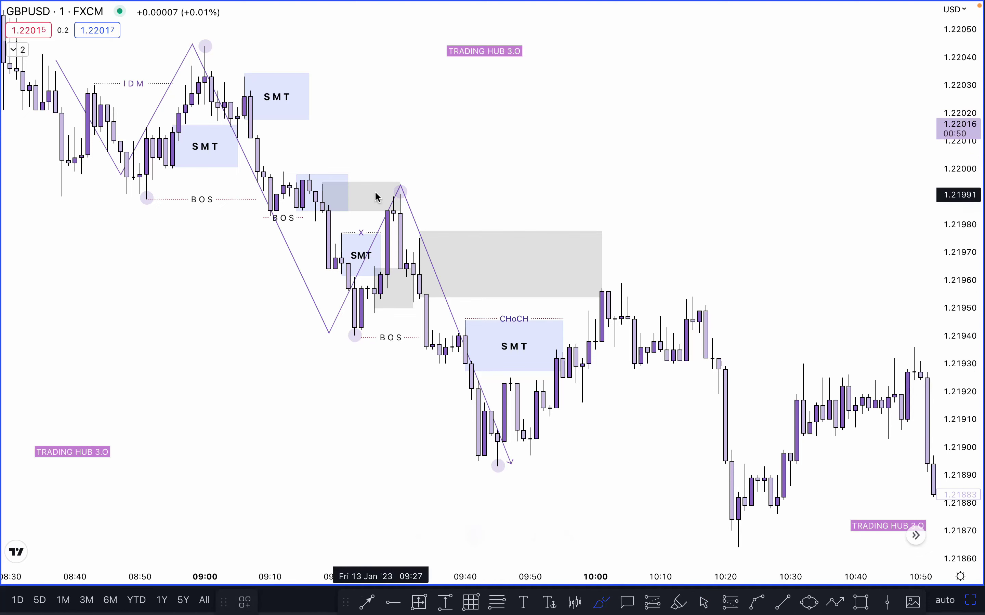
mouse_move(381, 189)
left_mouse_down()
mouse_move(406, 353)
mouse_move(434, 305)
left_mouse_up()
left_click_drag(444, 344, 570, 299)
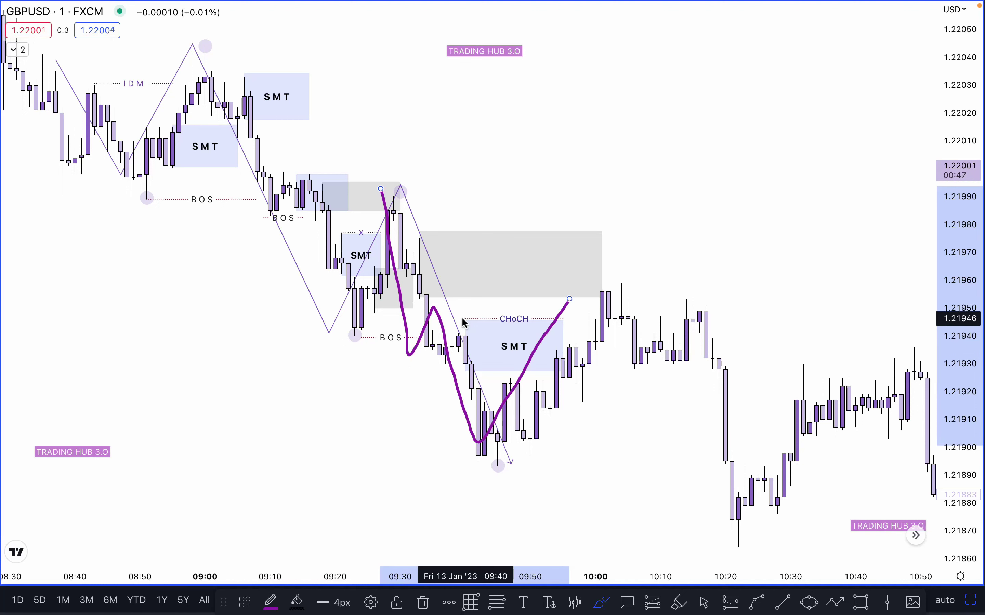
left_click_drag(470, 319, 603, 321)
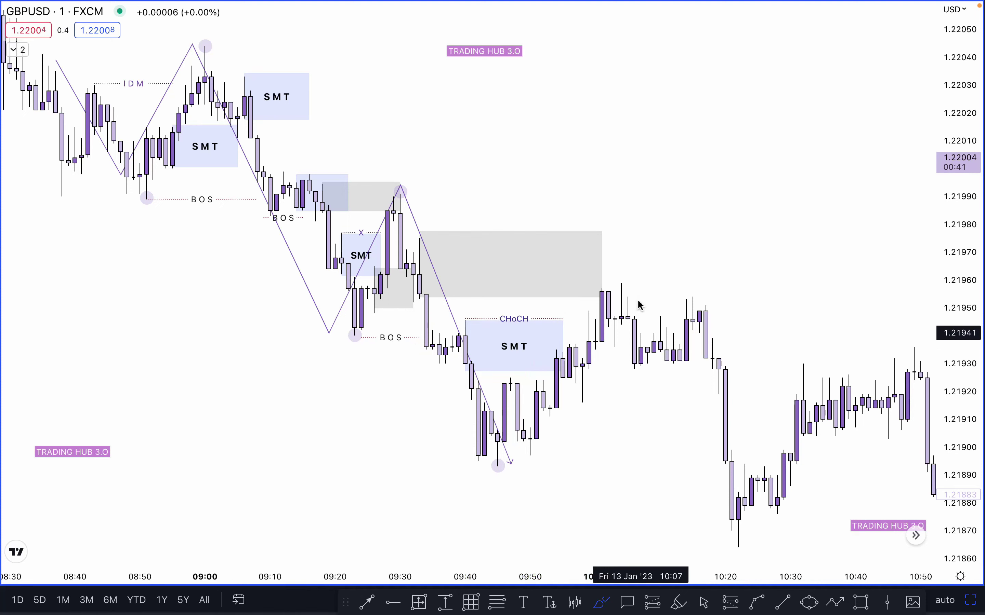
Step: Draw a grey rectangle from the 09:58 candle to 10:08 at about 1.21914–1.21933
left_click(862, 602)
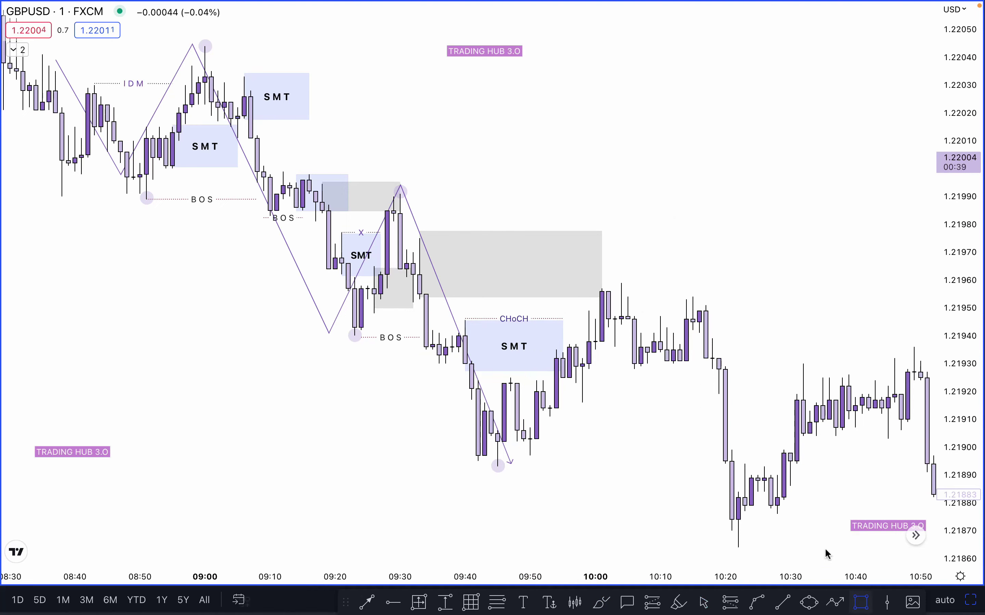
mouse_move(583, 356)
left_mouse_down()
mouse_move(652, 391)
mouse_move(648, 409)
left_mouse_up()
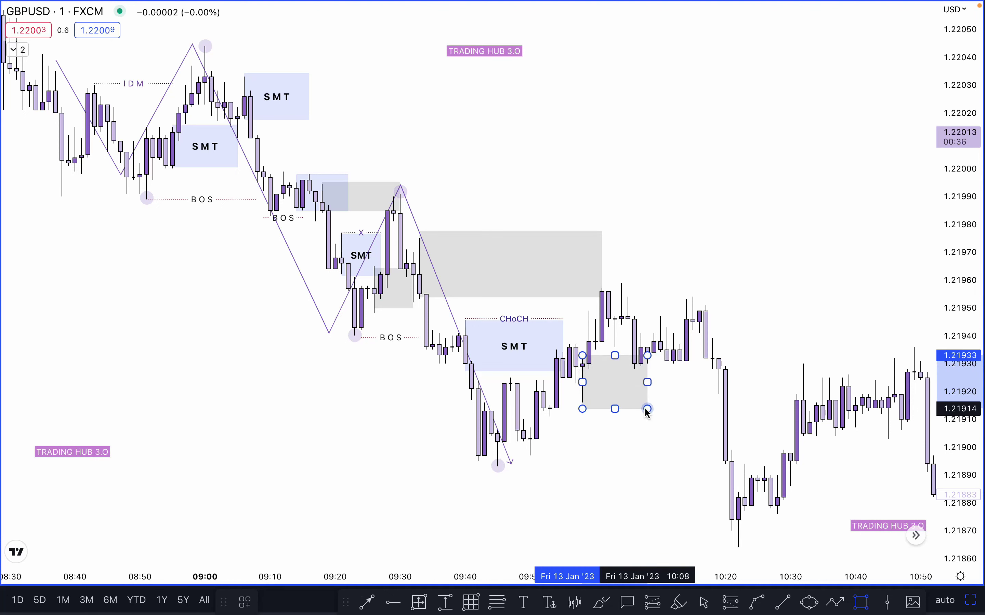
left_click(649, 352)
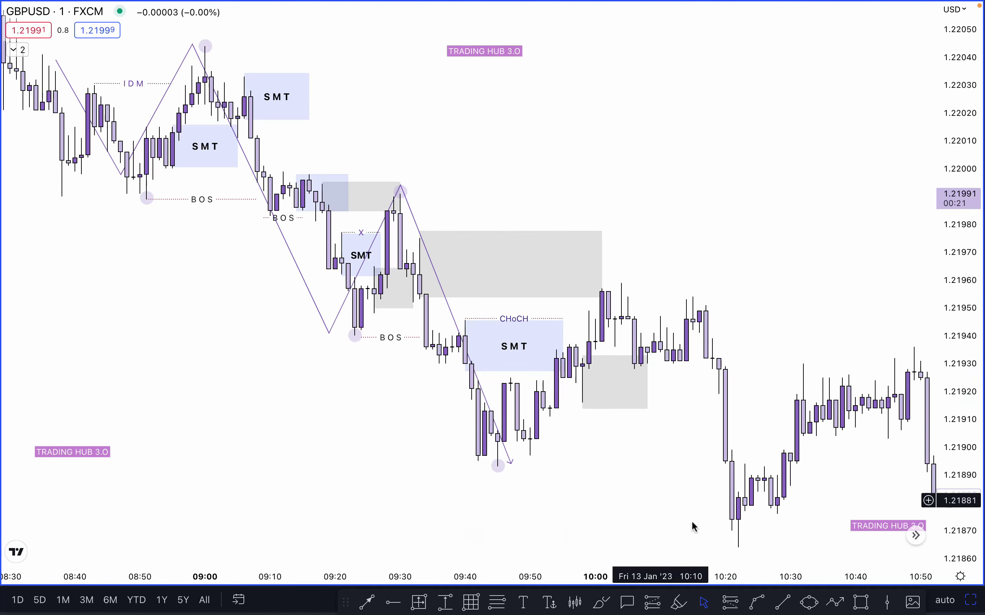
Step: Draw a trend line at about 1.21917 from 09:57 to 10:15, along the 09:58 low, and apply the BOS template
left_click_drag(576, 402, 694, 401)
left_click(679, 214)
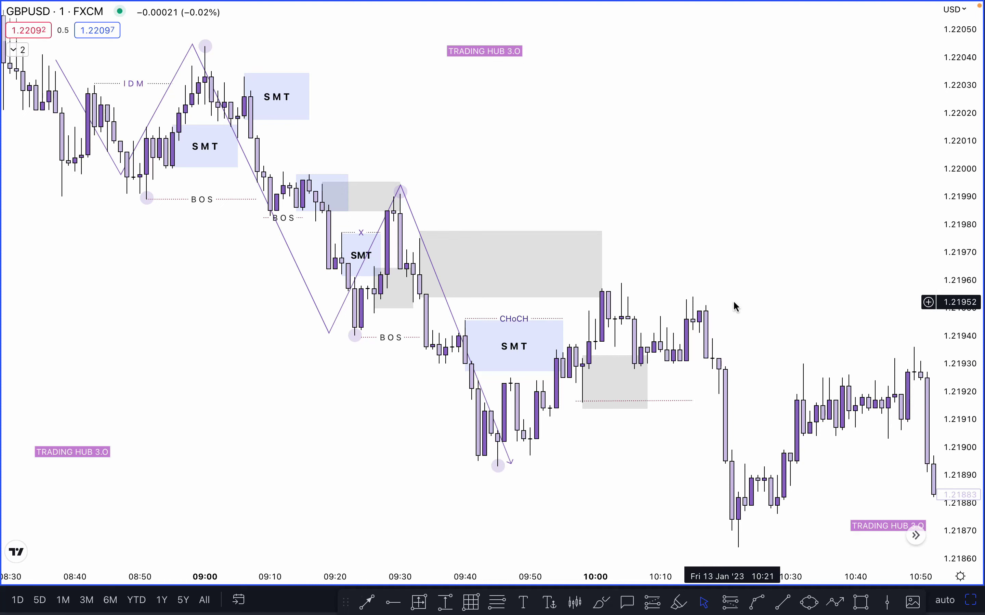
left_click(692, 401)
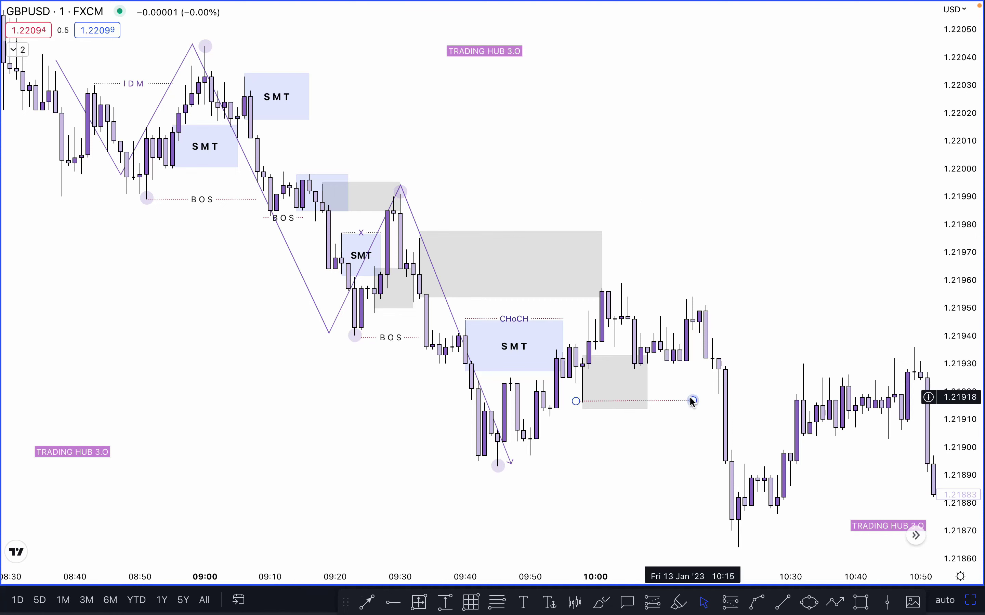
left_click(245, 602)
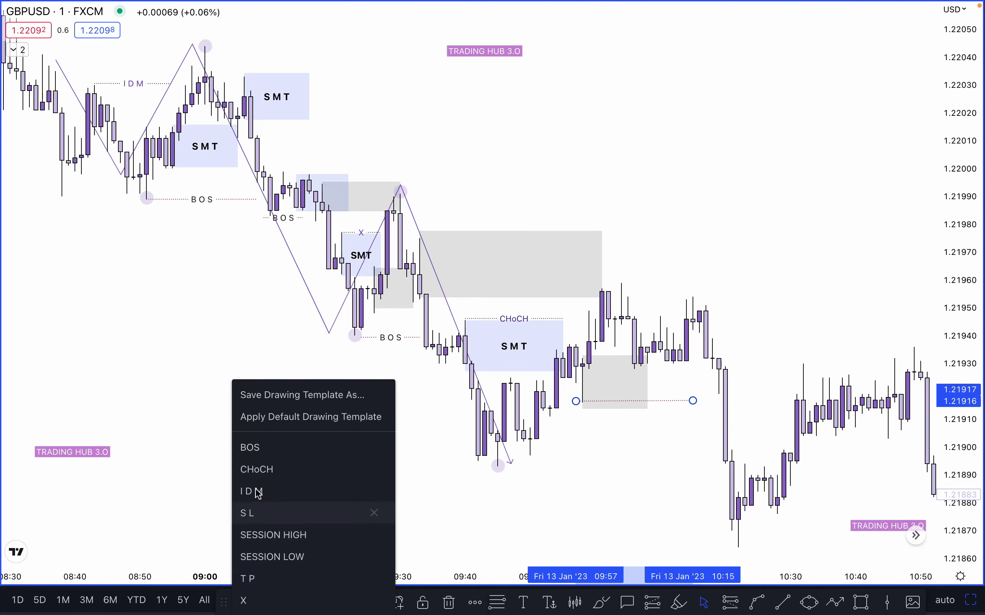
left_click(248, 448)
left_click(222, 448)
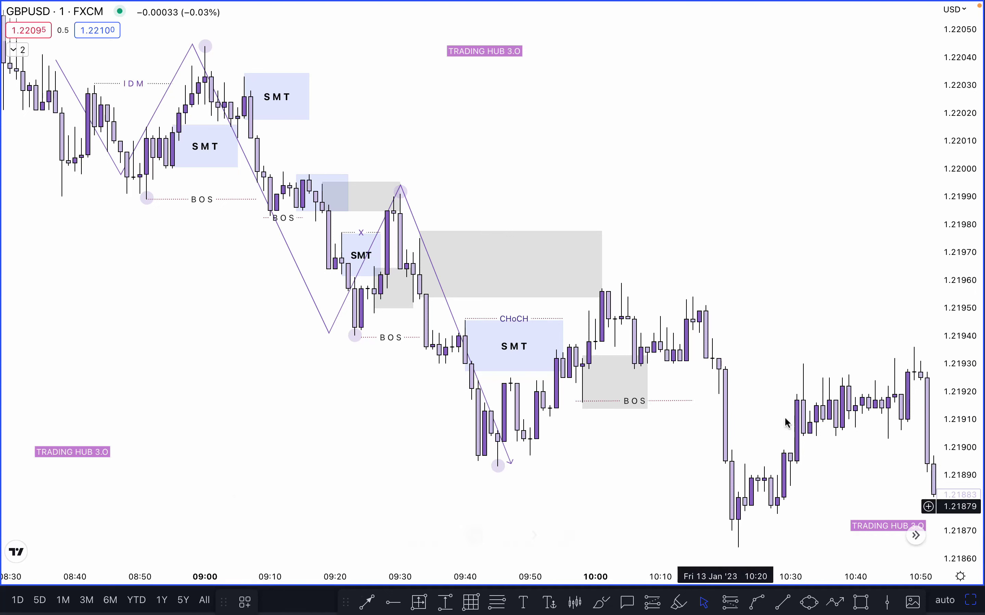
Step: Draw a grey rectangle from the 10:19 candle to 10:32 at about 1.21919–1.21931
left_click(862, 602)
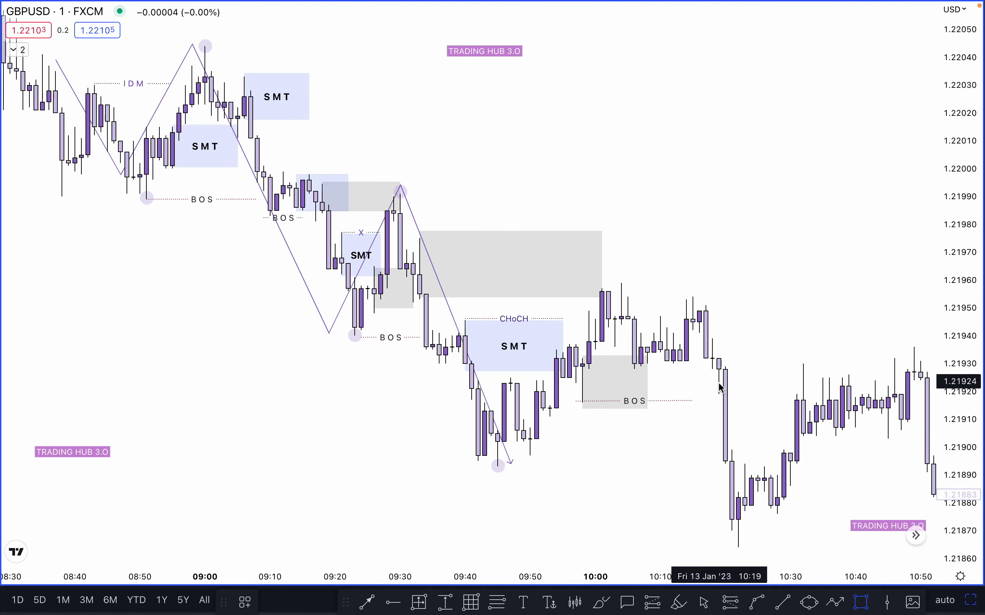
left_click(719, 394)
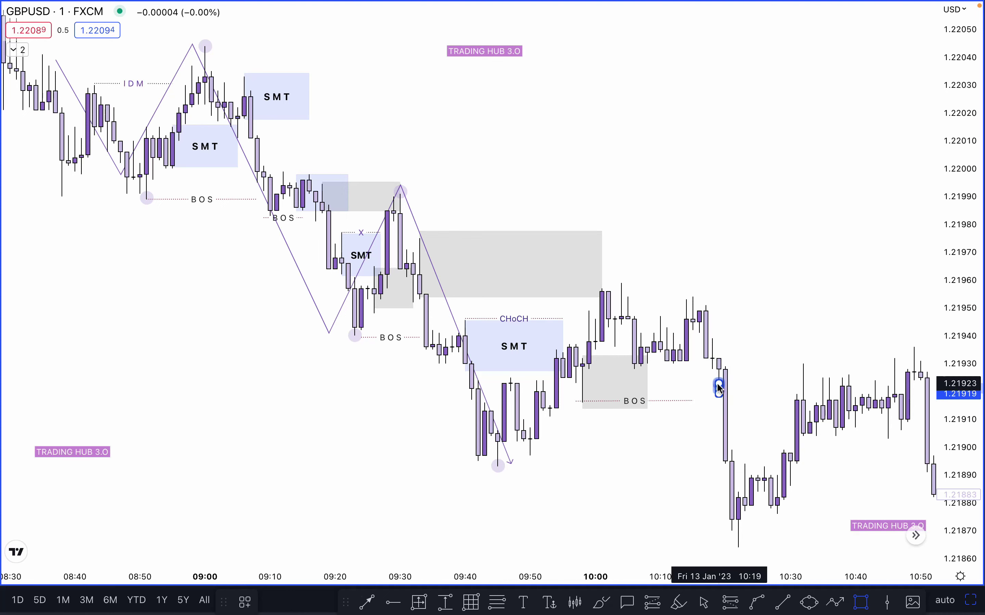
left_click(803, 361)
left_click(821, 317)
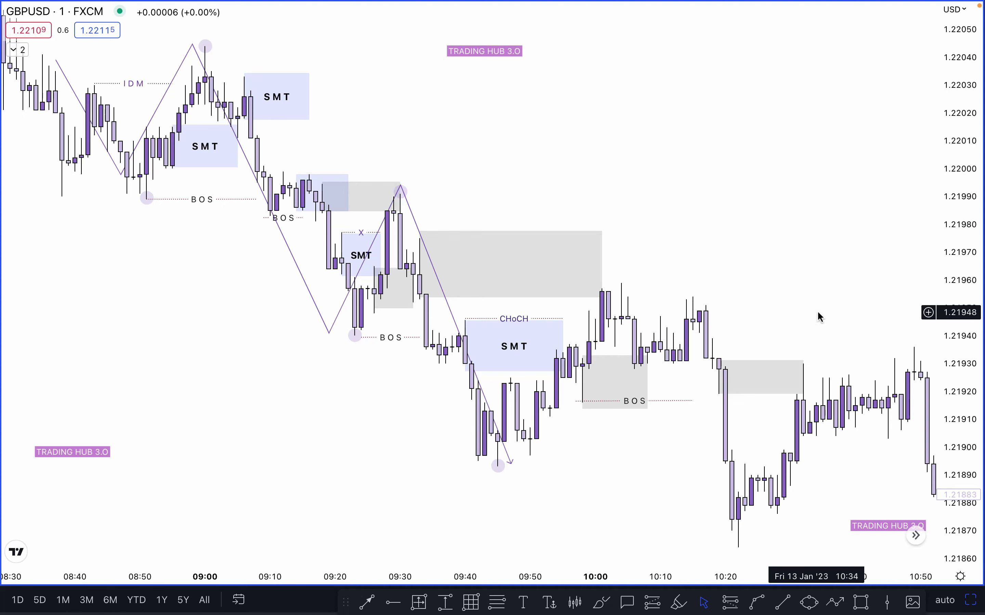
left_click(798, 396)
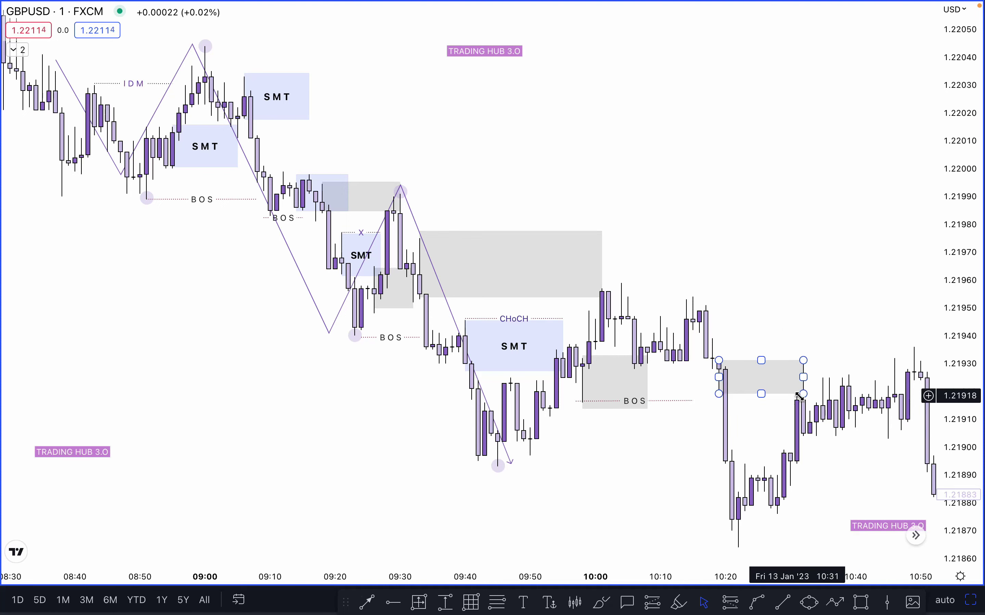
left_click(745, 342)
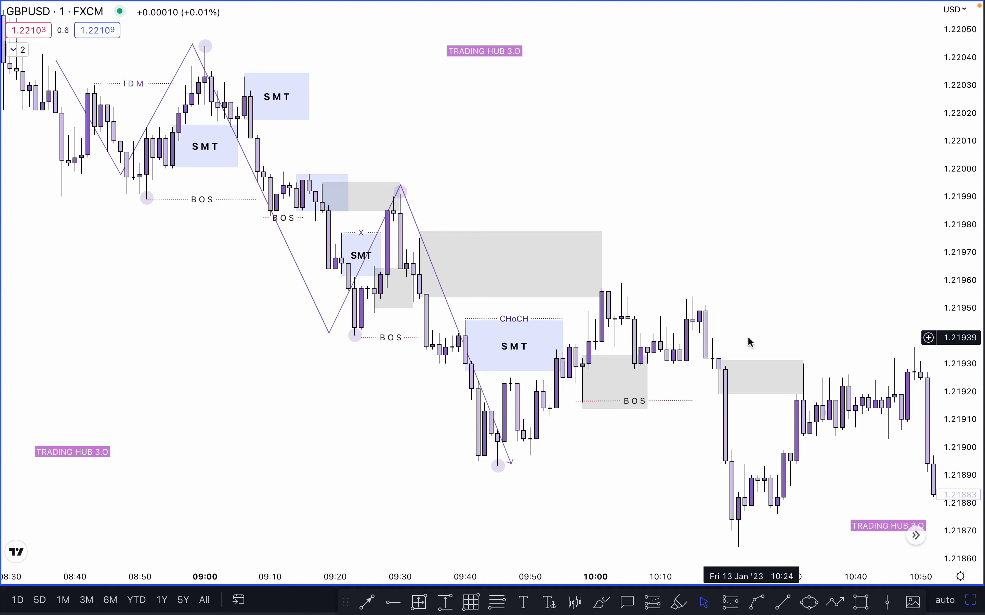
Step: Draw a trend line at about 1.21932 from 10:19 to 10:49 and raise the nearby grey rectangle's upper edge to that level
left_click(785, 600)
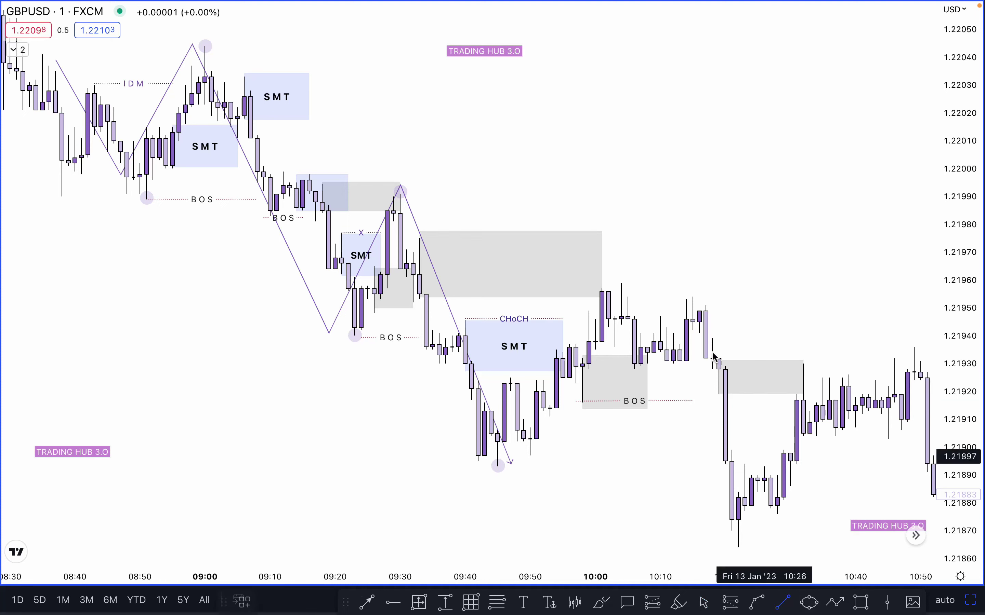
left_click(720, 359)
left_click(915, 360)
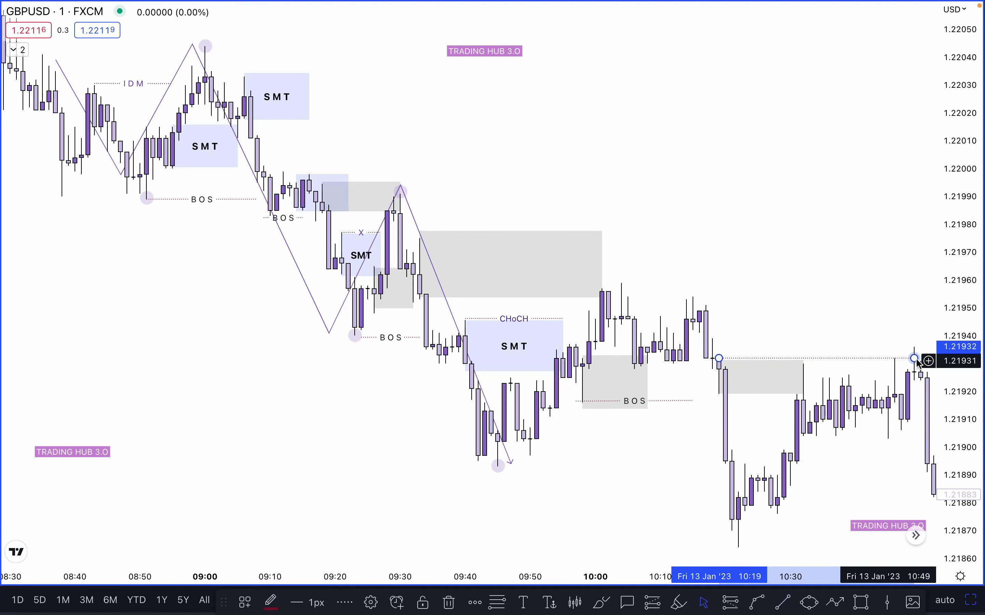
left_click(910, 344)
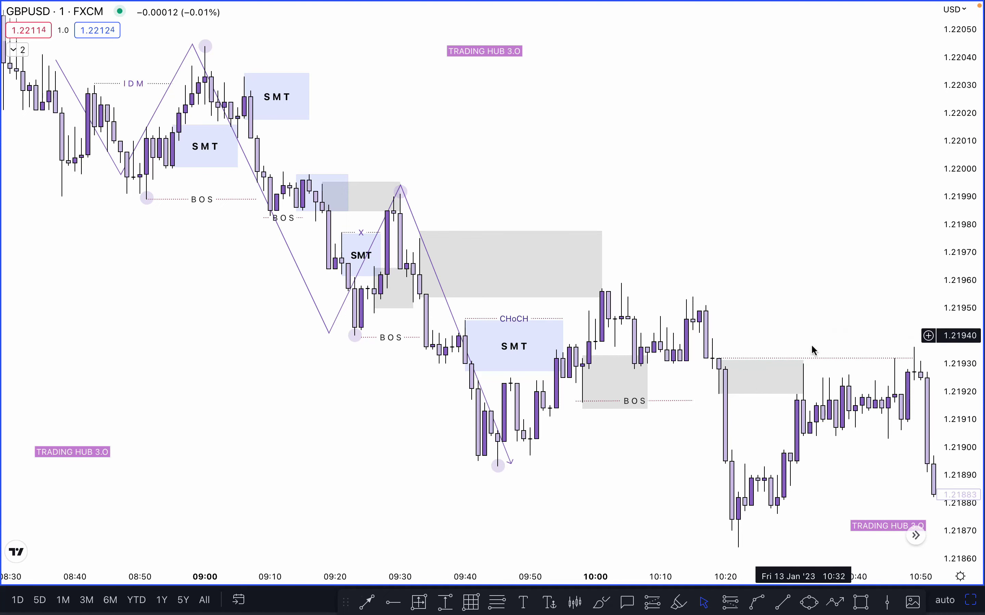
left_click(761, 358)
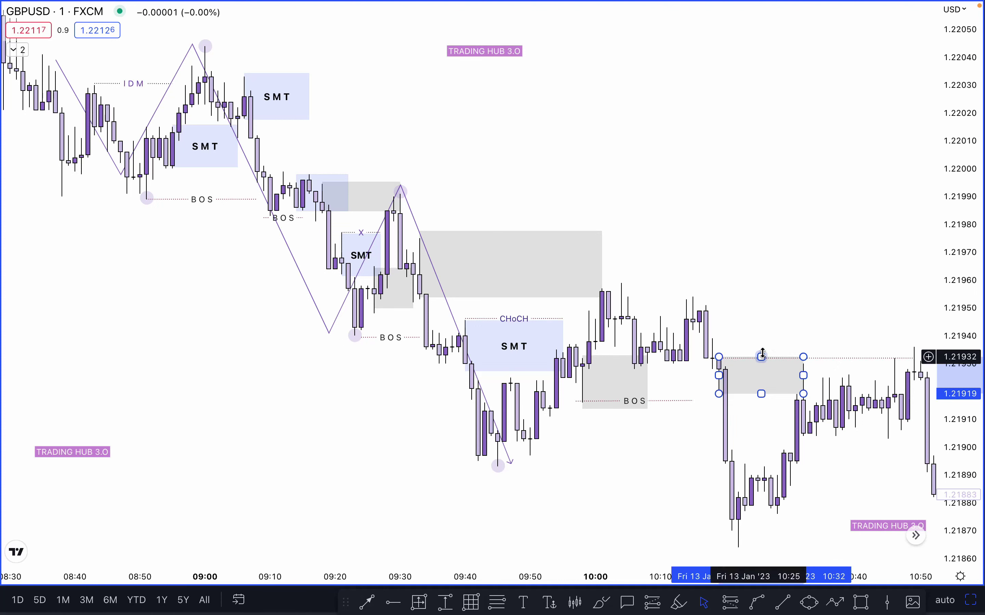
left_click(802, 333)
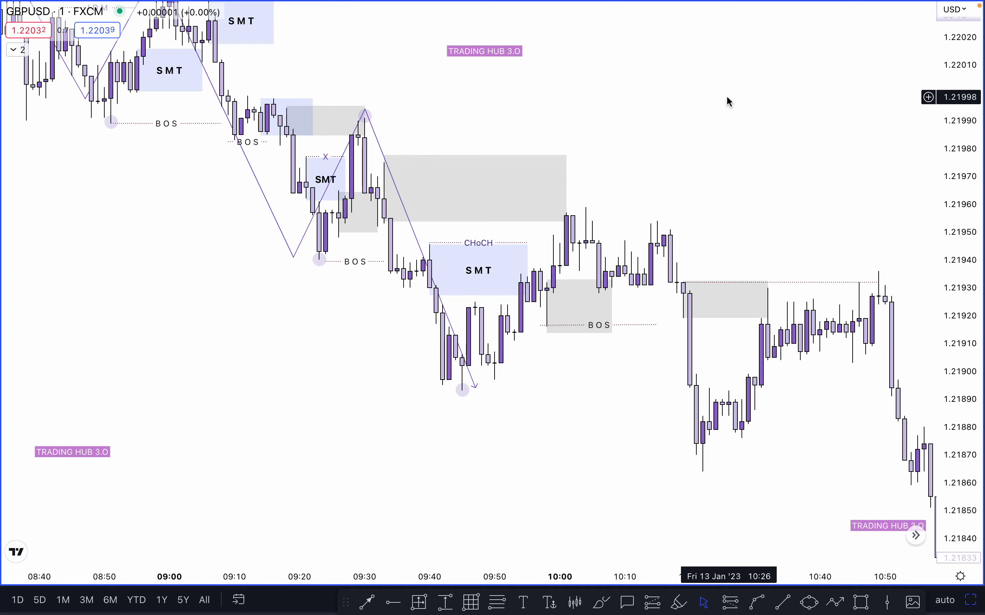
Step: Mark the highs and lows around the 19:05–19:40 drop and rebound with short horizontal brush strokes, between about 1.2158 and 1.2173
left_click_drag(729, 101, 787, 233)
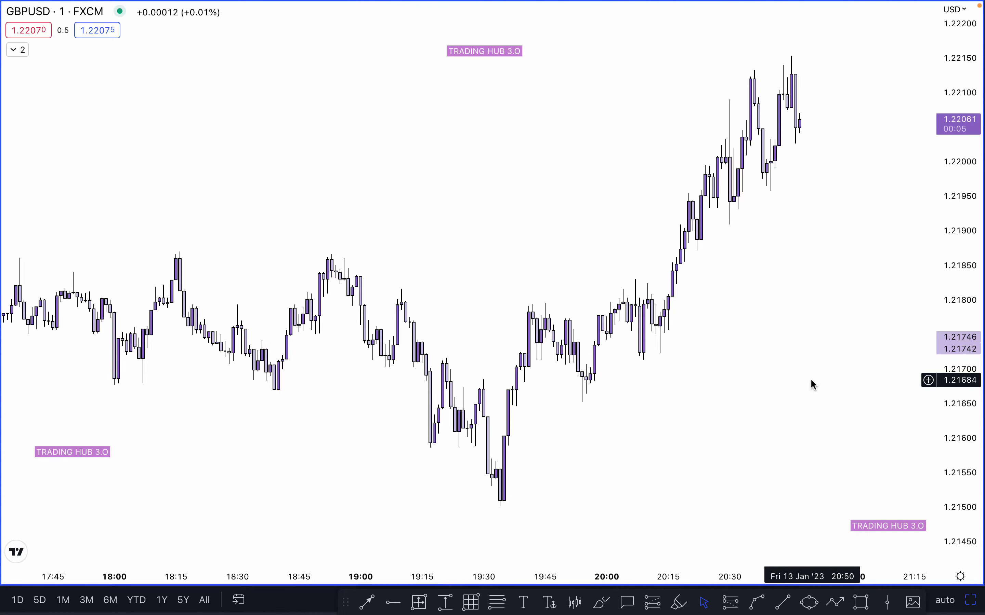
left_click(602, 605)
mouse_move(512, 413)
left_mouse_down()
mouse_move(475, 416)
mouse_move(517, 382)
left_mouse_up()
left_click_drag(413, 447, 463, 451)
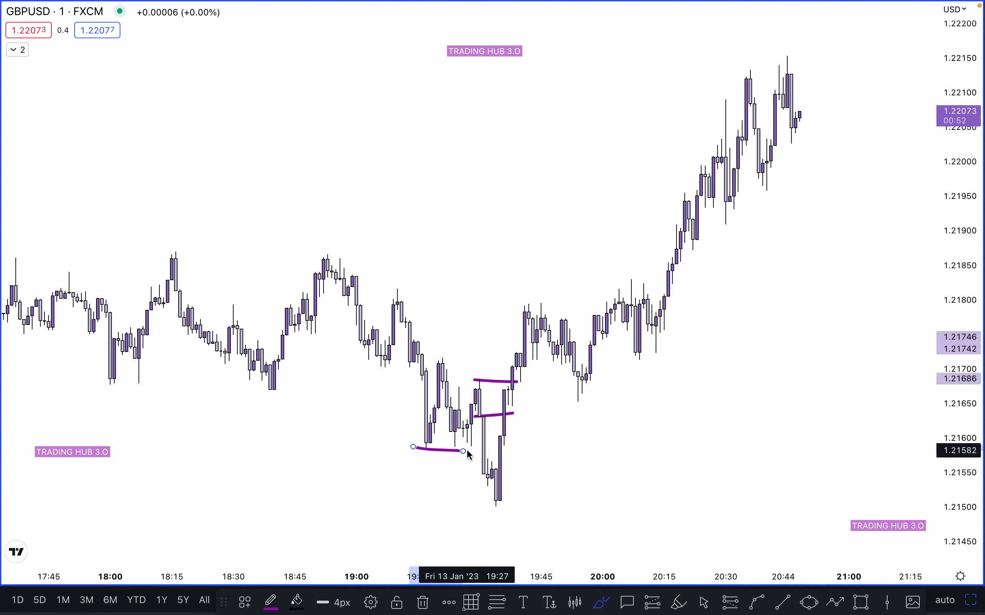
left_click_drag(380, 367, 447, 365)
left_click(406, 364)
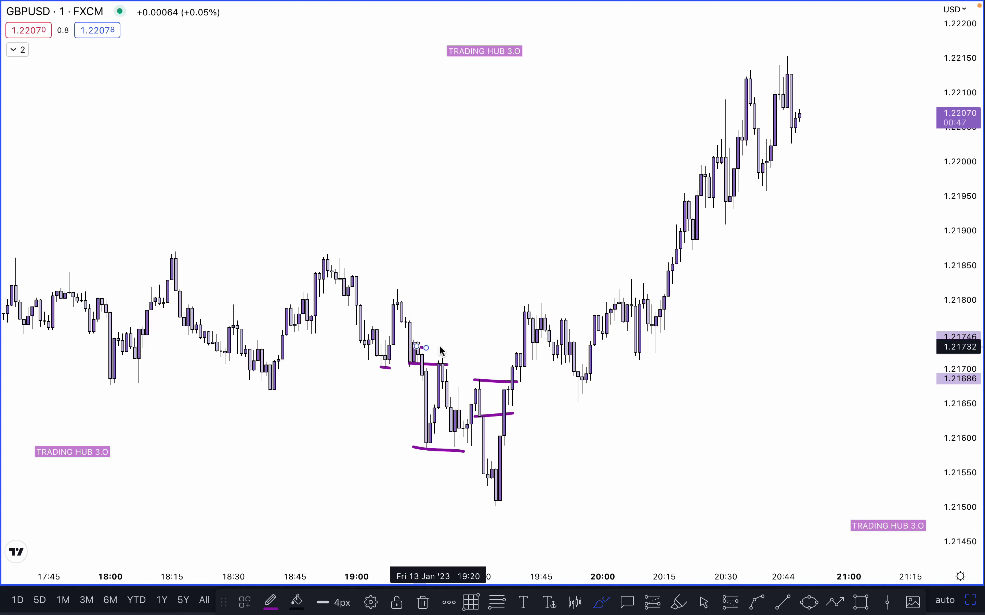